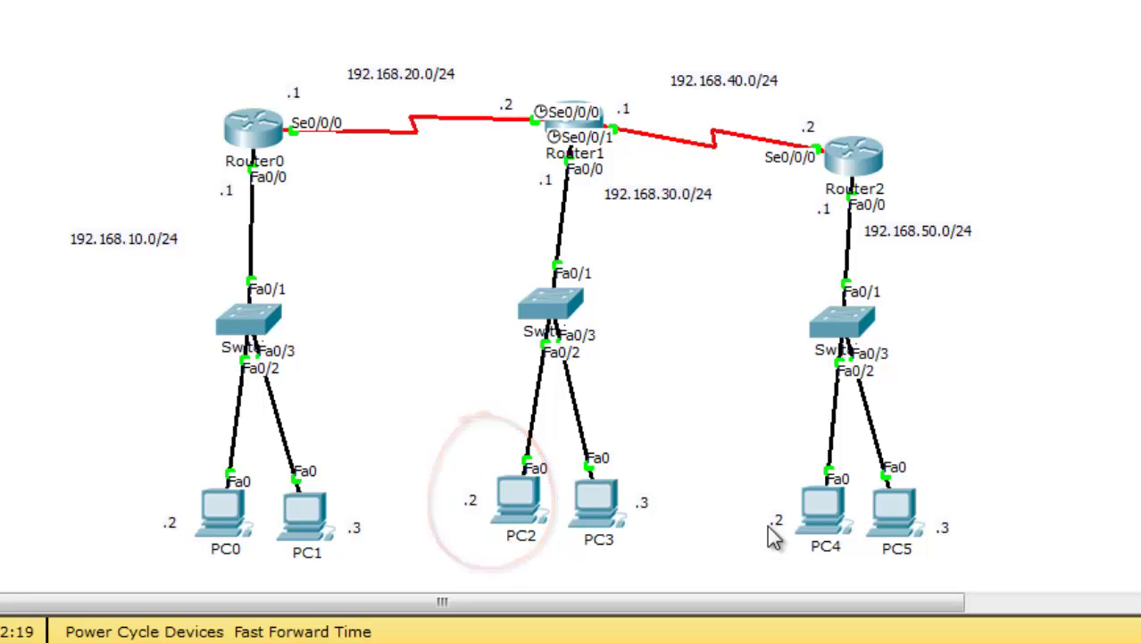
Check PC0's IP settings, then ping 192.168.30.2 from its Command Prompt
{"action": "left_click", "coordinate": [224, 513]}
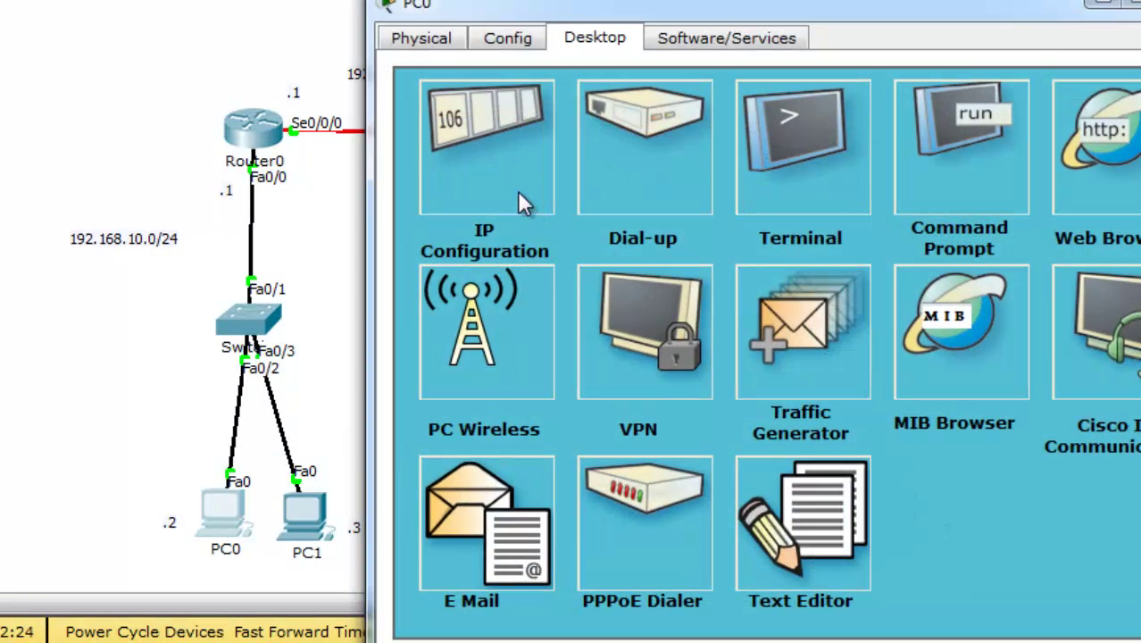
{"action": "left_click", "coordinate": [522, 203]}
{"action": "left_click", "coordinate": [1010, 51]}
{"action": "left_click", "coordinate": [985, 198]}
{"action": "type", "text": "ping 192."}
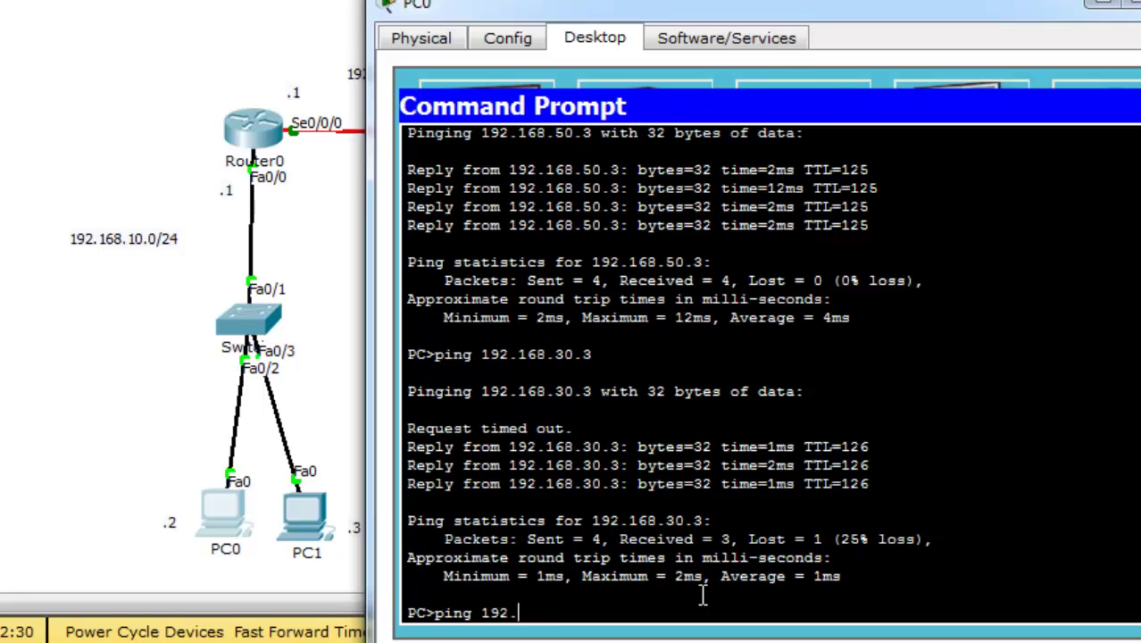
{"action": "type", "text": "168.30.2"}
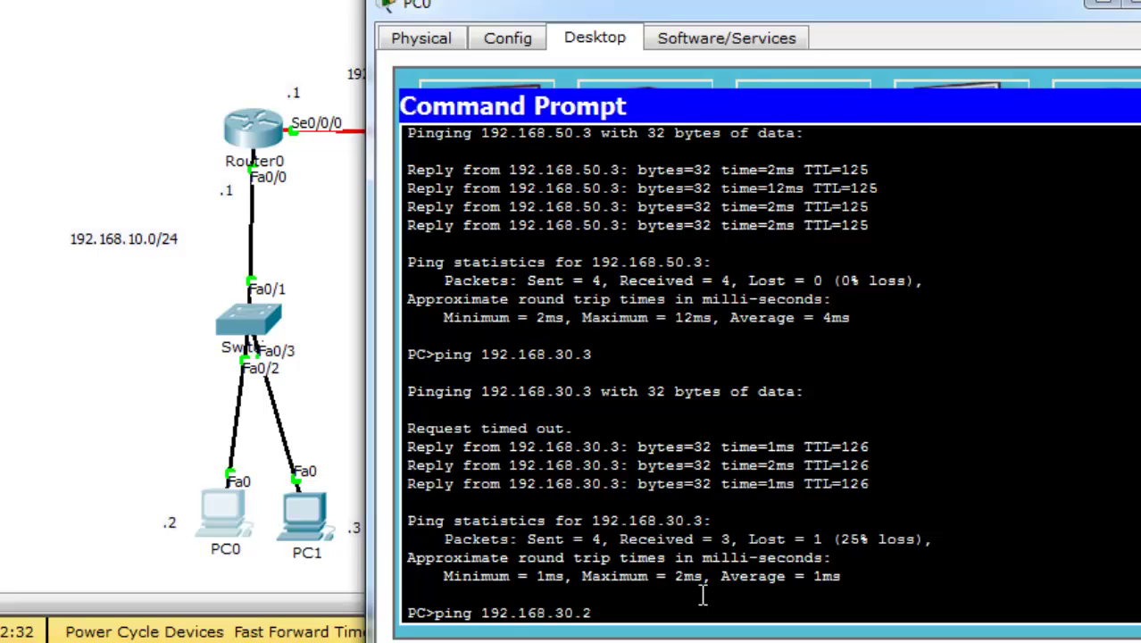
{"action": "key", "text": "Return"}
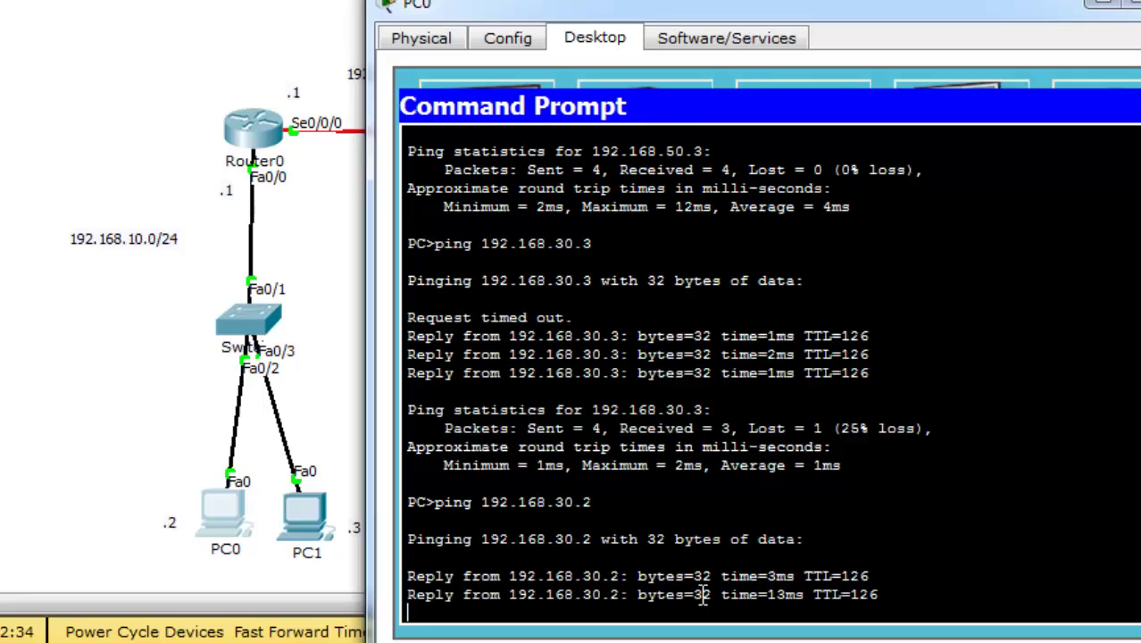
Stop that ping and edit the recalled command to ping 192.168.50.2
{"action": "key", "text": "ctrl+c"}
{"action": "key", "text": "Up"}
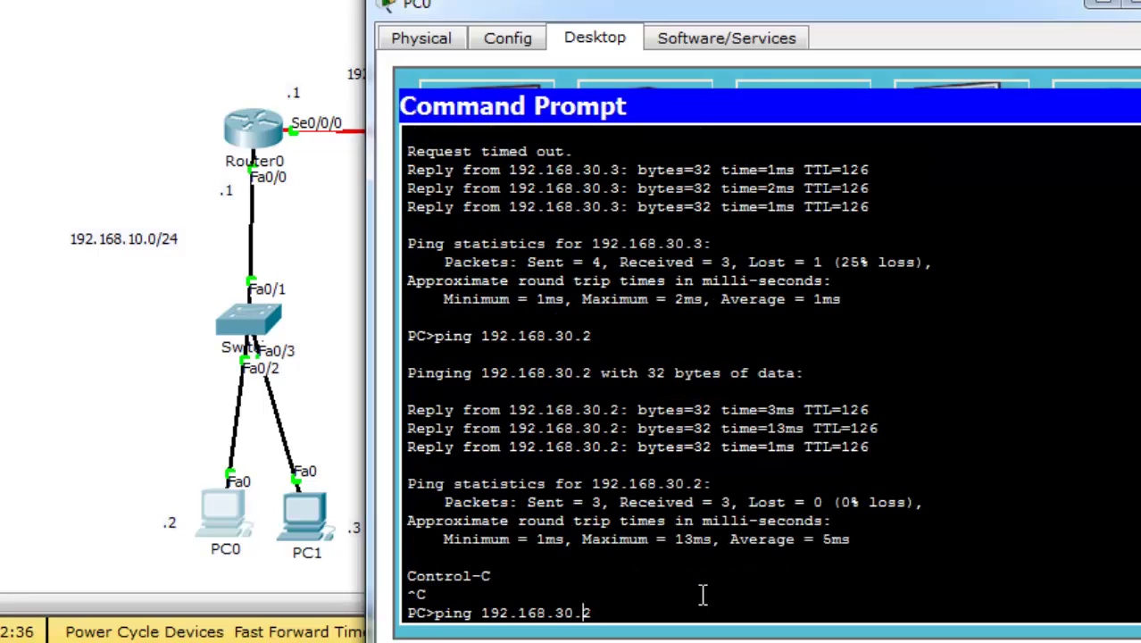
{"action": "key", "text": "Left"}
{"action": "key", "text": "Left"}
{"action": "key", "text": "Left"}
{"action": "key", "text": "Left"}
{"action": "key", "text": "Delete"}
{"action": "type", "text": "5"}
{"action": "key", "text": "Return"}
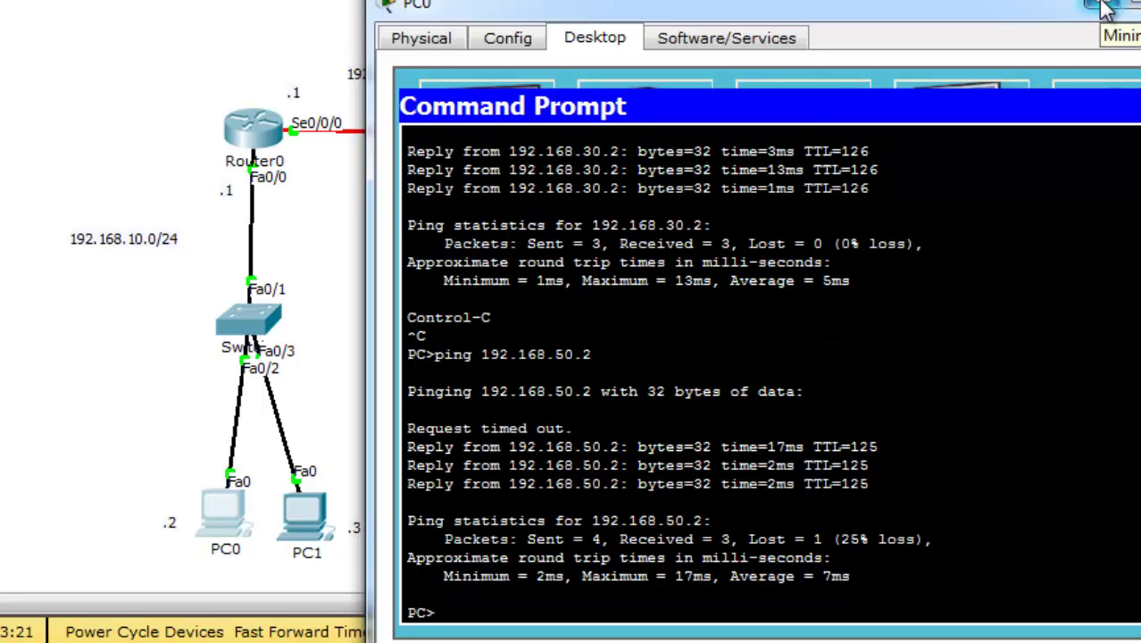
Close PC0 and view Router0's ports: Fa0/0 192.168.10.1/24, Serial0/0/0 192.168.20.1/24
{"action": "left_click", "coordinate": [1120, 3]}
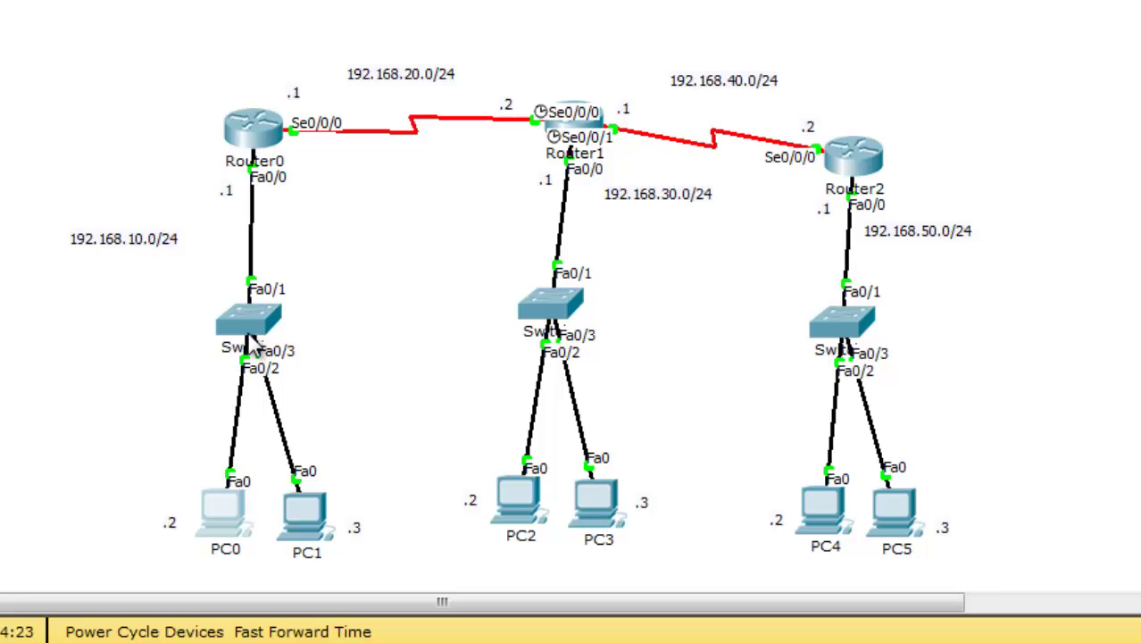
{"action": "mouse_move", "coordinate": [254, 339]}
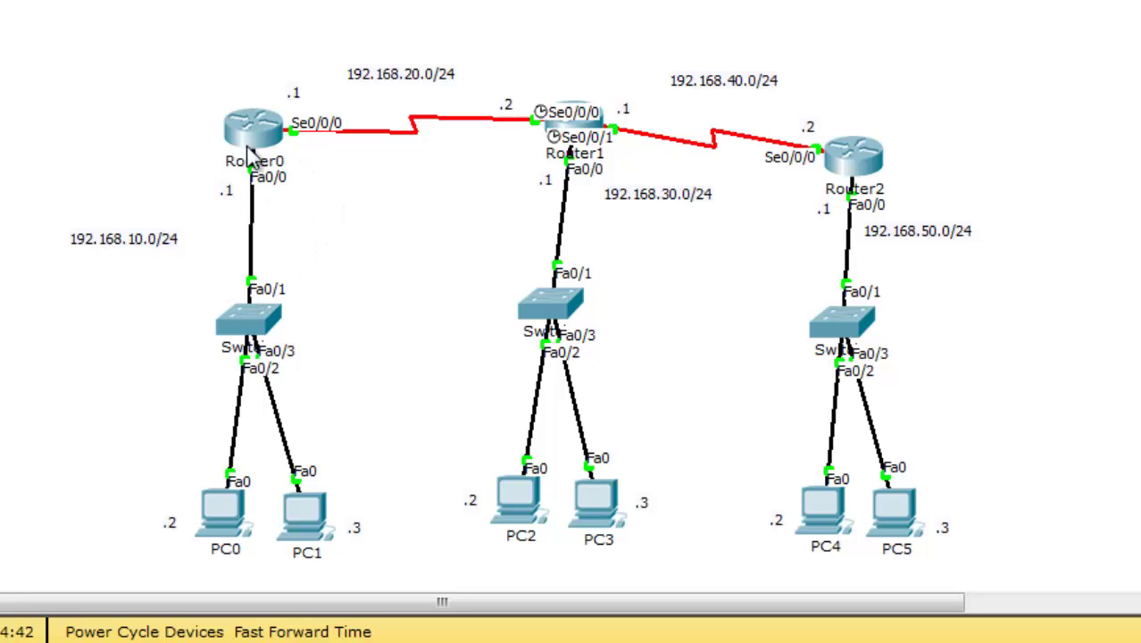
{"action": "mouse_move", "coordinate": [262, 152]}
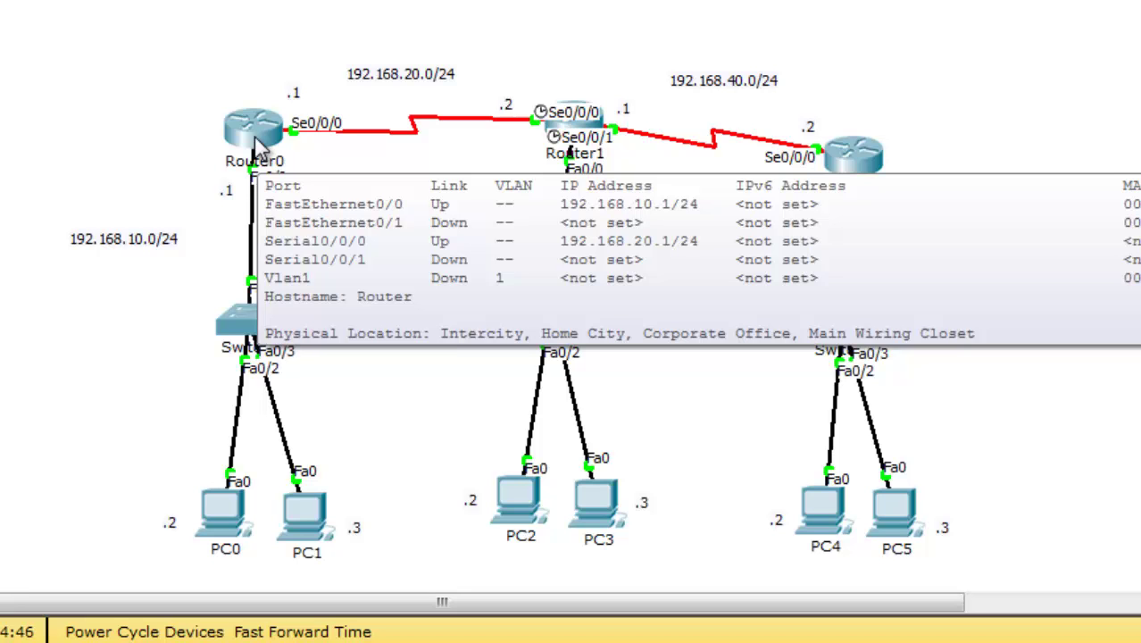
Open Router0's CLI and enter global configuration mode with en and conf t
{"action": "left_click", "coordinate": [261, 146]}
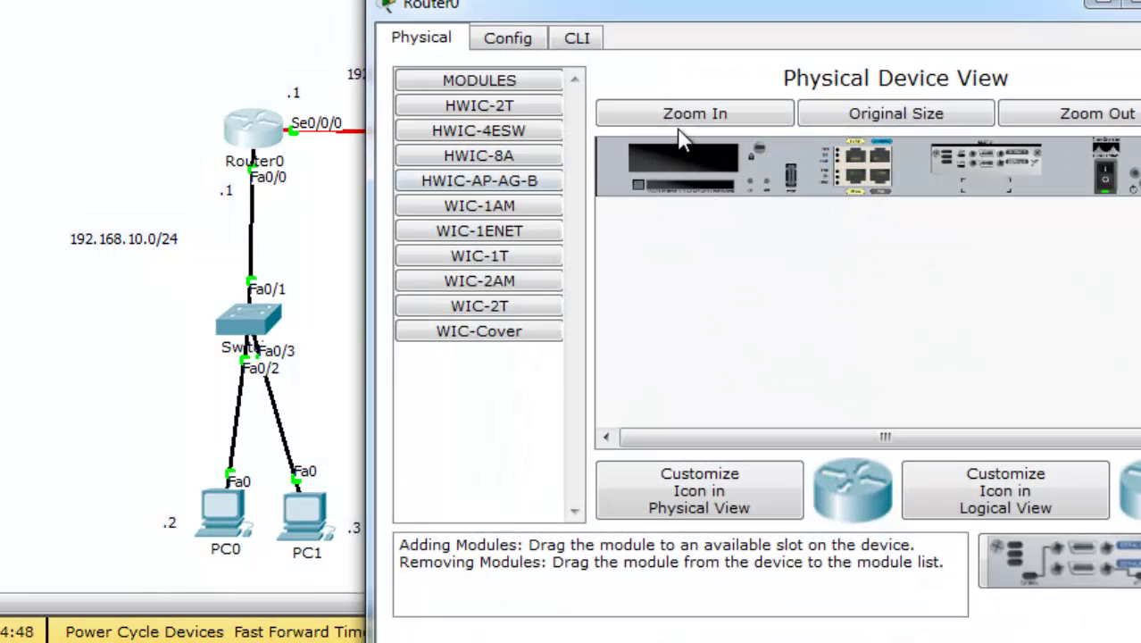
{"action": "left_click", "coordinate": [572, 49]}
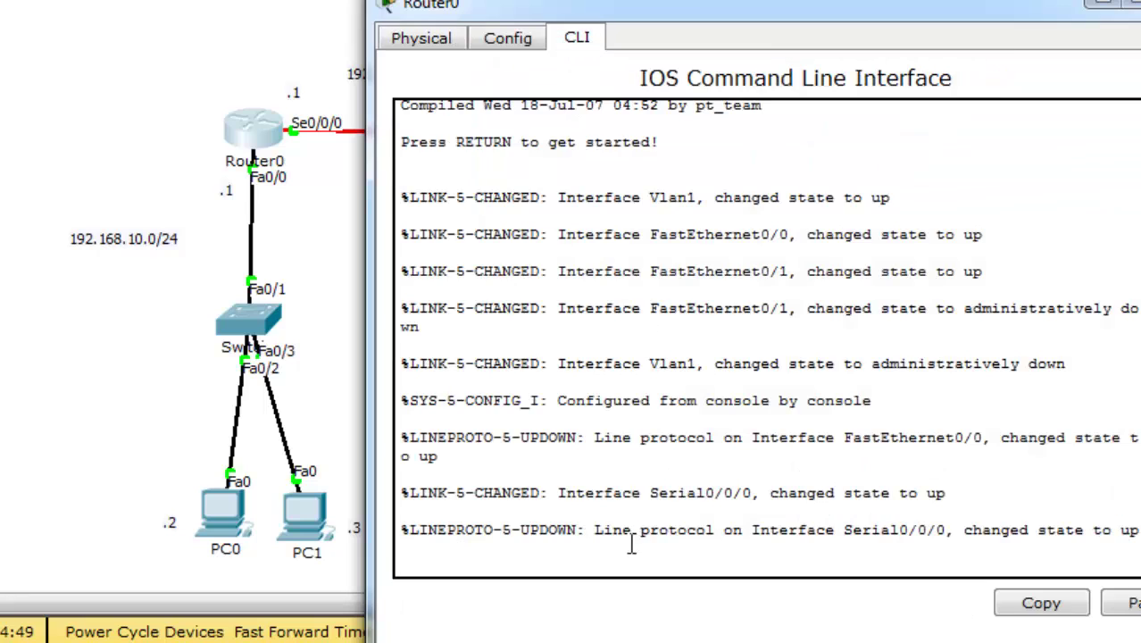
{"action": "key", "text": "Return"}
{"action": "type", "text": "er>e"}
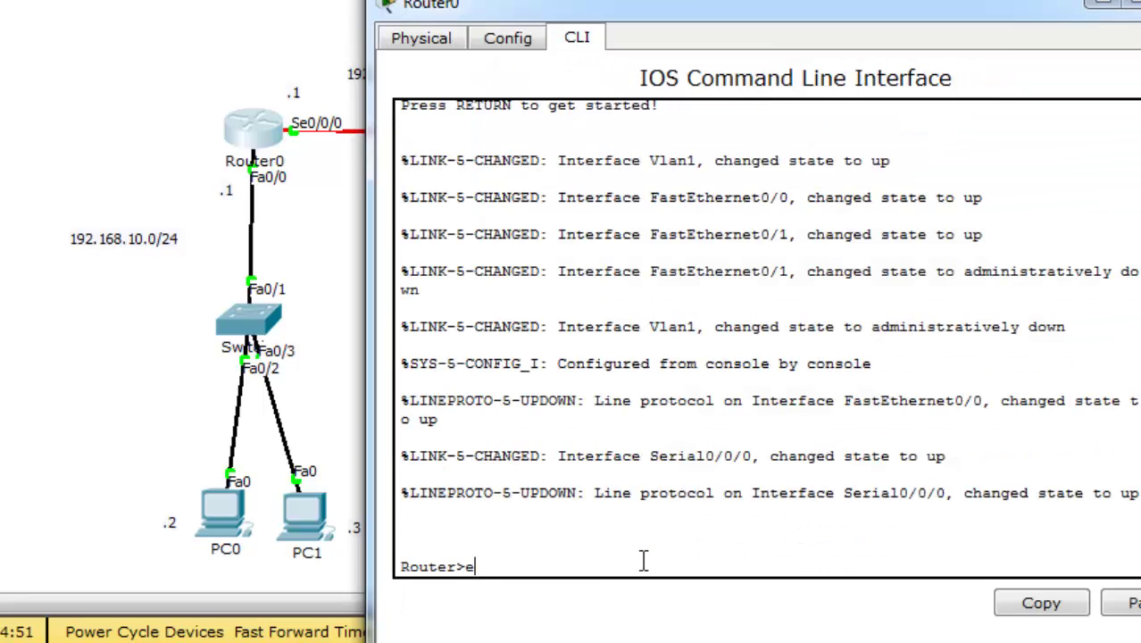
{"action": "type", "text": "n"}
{"action": "key", "text": "Return"}
{"action": "type", "text": "conf t"}
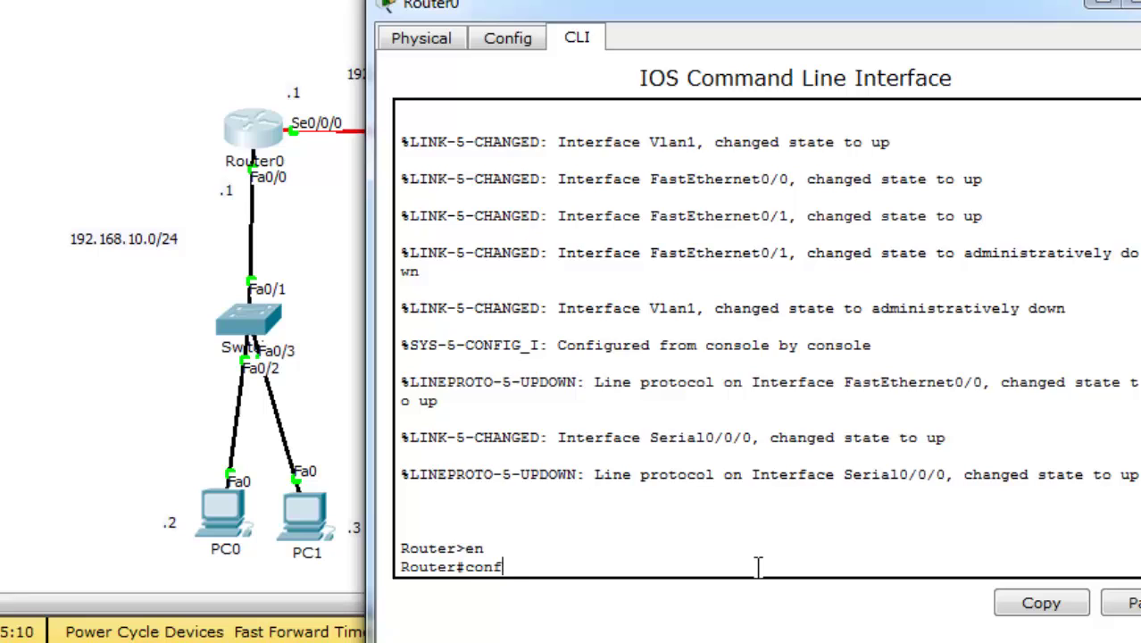
{"action": "key", "text": "Return"}
Type access-list 110 deny and list its matchable protocols with ?
{"action": "type", "text": "access"}
{"action": "key", "text": "Tab"}
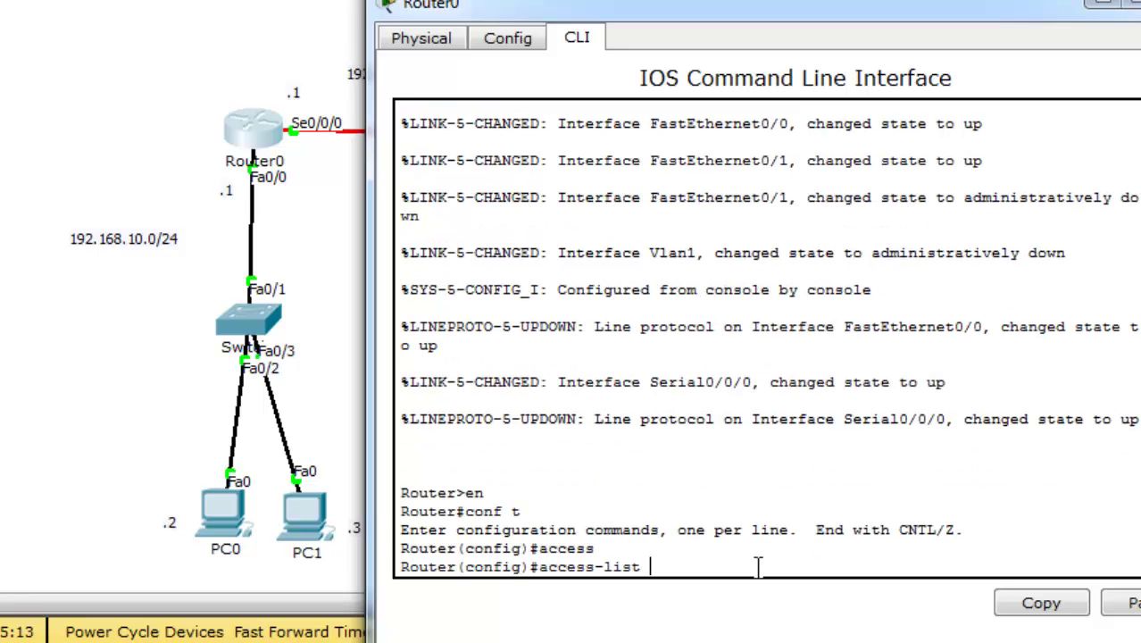
{"action": "type", "text": "ext"}
{"action": "key", "text": "Tab"}
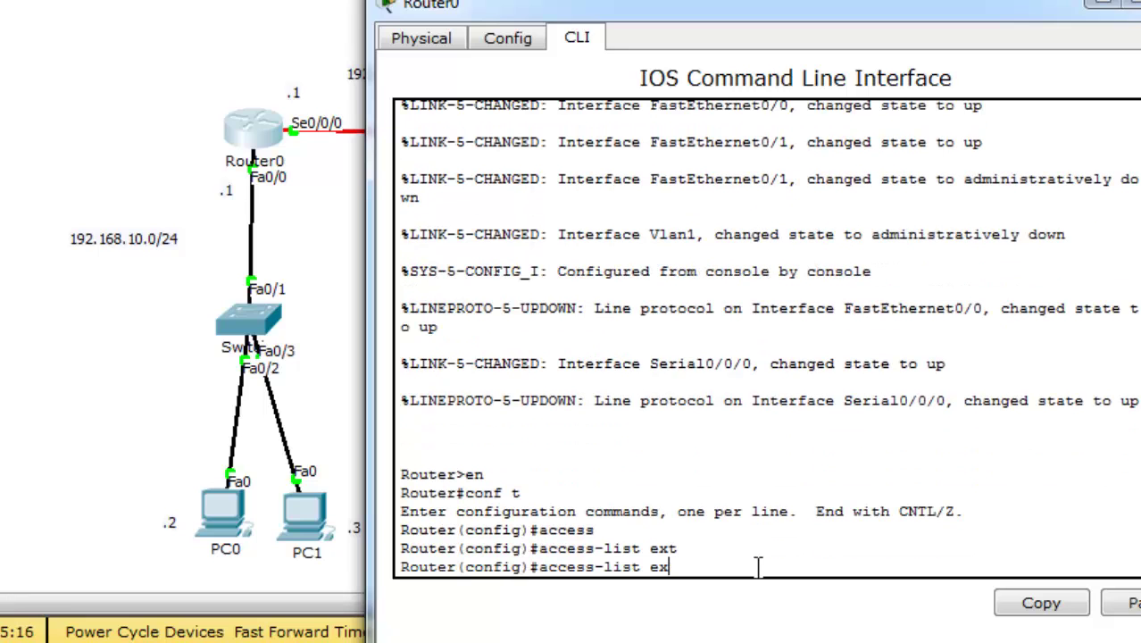
{"action": "key", "text": "BackSpace"}
{"action": "key", "text": "BackSpace"}
{"action": "type", "text": "110 dent"}
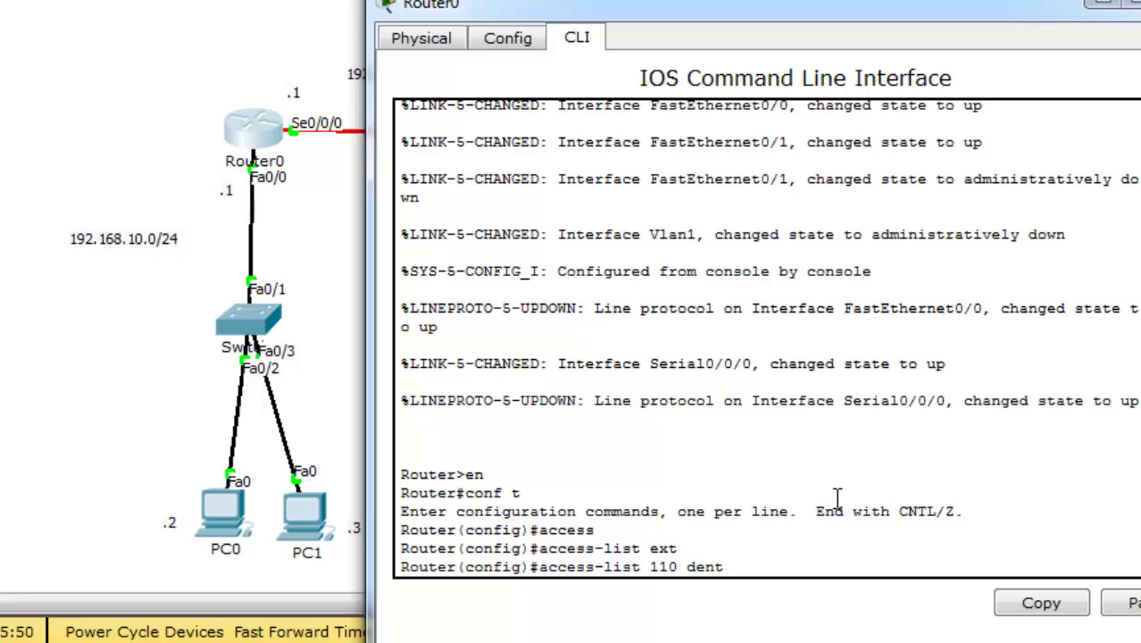
{"action": "key", "text": "Tab"}
{"action": "type", "text": "?"}
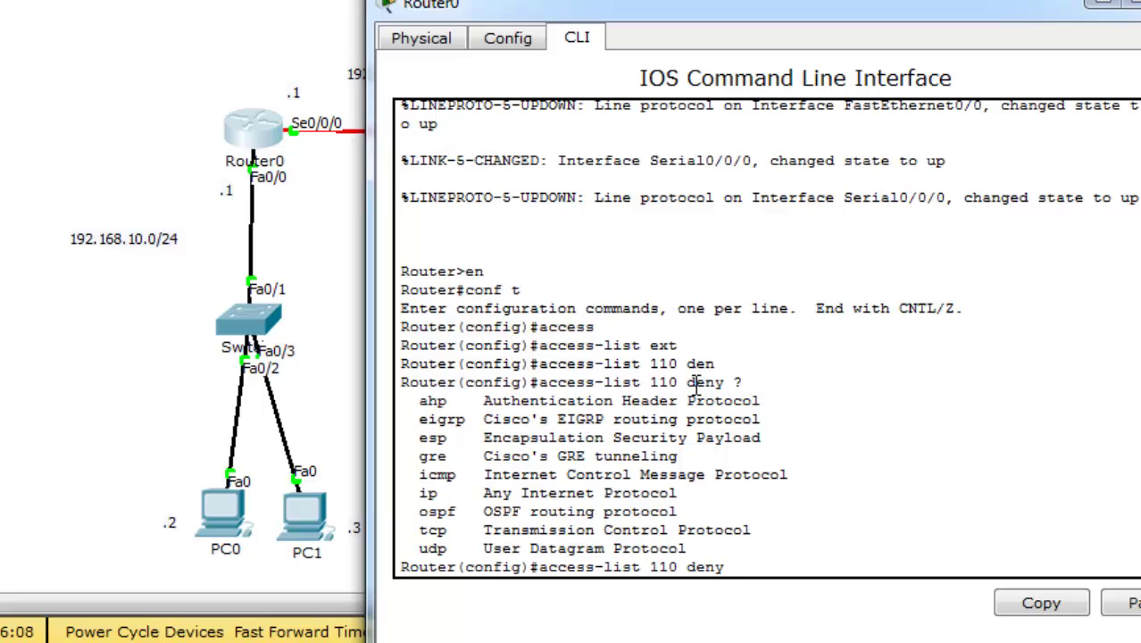
Compare the icmp and tcp options, then add icmp with source 192.168.10.0 and query the wildcard
{"action": "left_click_drag", "start_coordinate": [418, 474], "coordinate": [520, 474]}
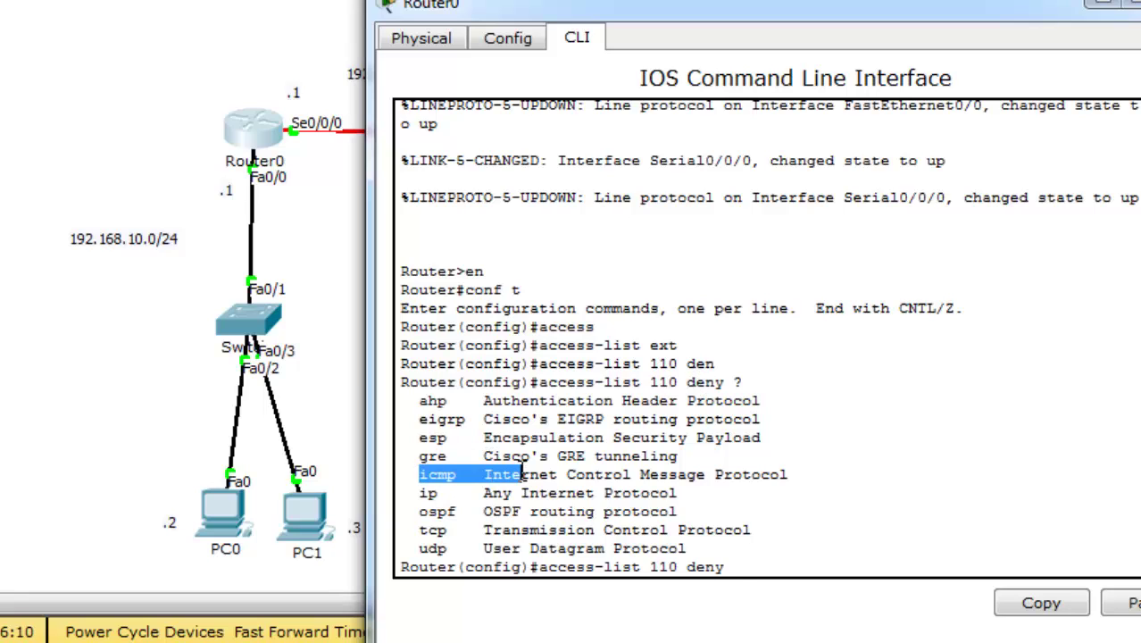
{"action": "left_click", "coordinate": [741, 567]}
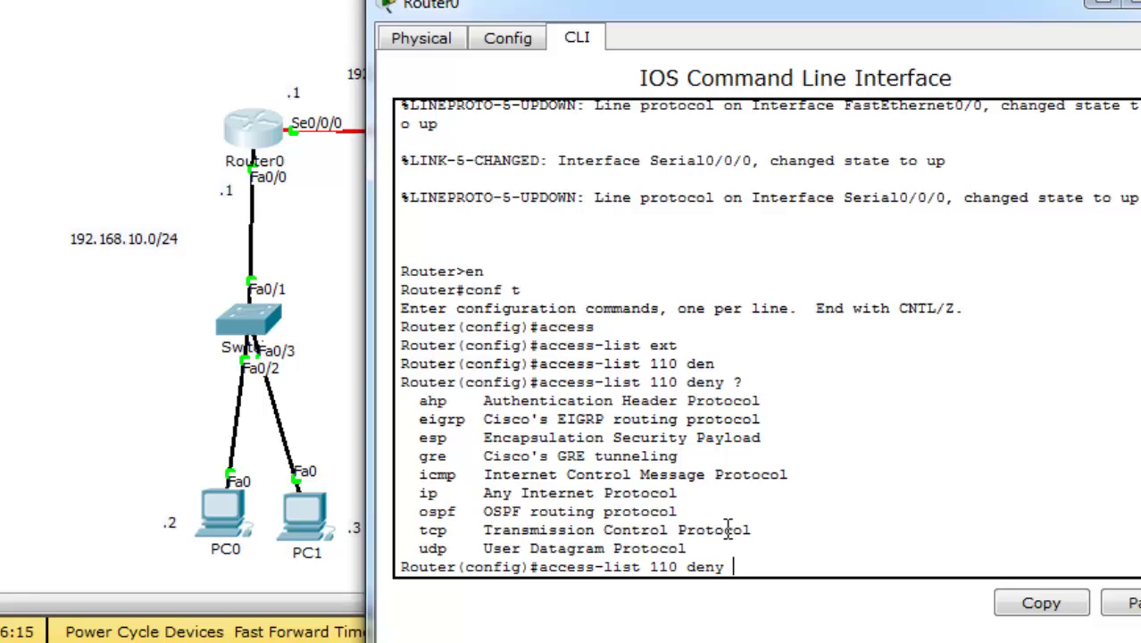
{"action": "left_click_drag", "start_coordinate": [411, 530], "coordinate": [637, 529]}
{"action": "left_click", "coordinate": [667, 529]}
{"action": "left_click_drag", "start_coordinate": [420, 475], "coordinate": [636, 476]}
{"action": "left_click", "coordinate": [657, 475]}
{"action": "type", "text": "ic"}
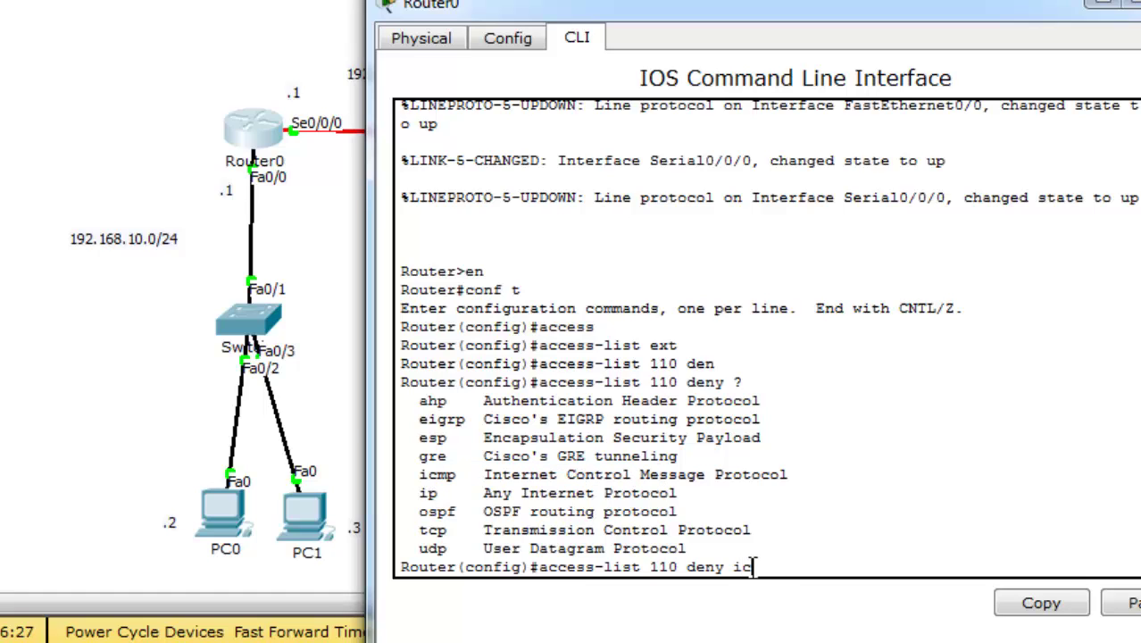
{"action": "type", "text": "mp 192.1"}
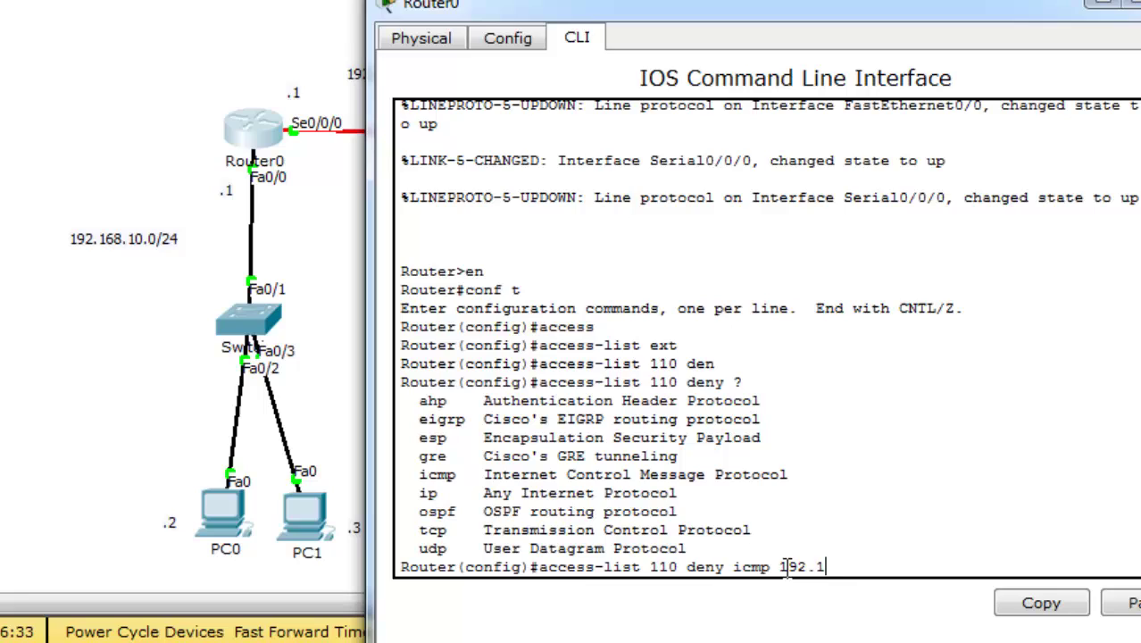
{"action": "type", "text": "68.10.0 ?"}
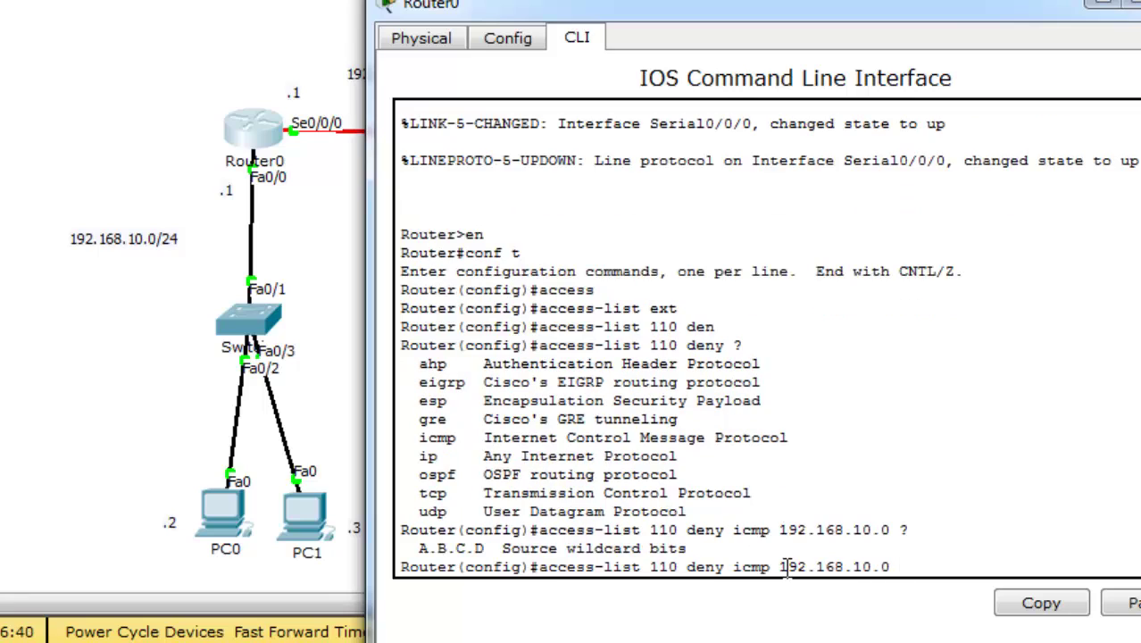
Complete the rule with wildcard 0.0.0.255, destination 192.168.30.0 0.0.0.255 and echo
{"action": "left_click_drag", "start_coordinate": [548, 546], "coordinate": [660, 547]}
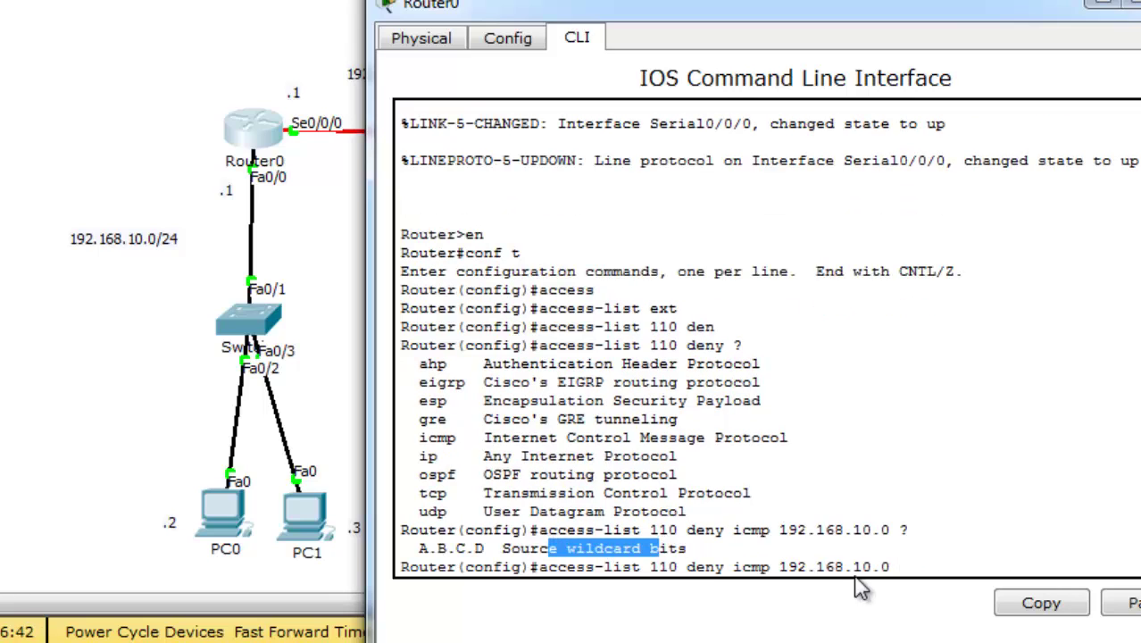
{"action": "left_click", "coordinate": [908, 566]}
{"action": "type", "text": "0.0"}
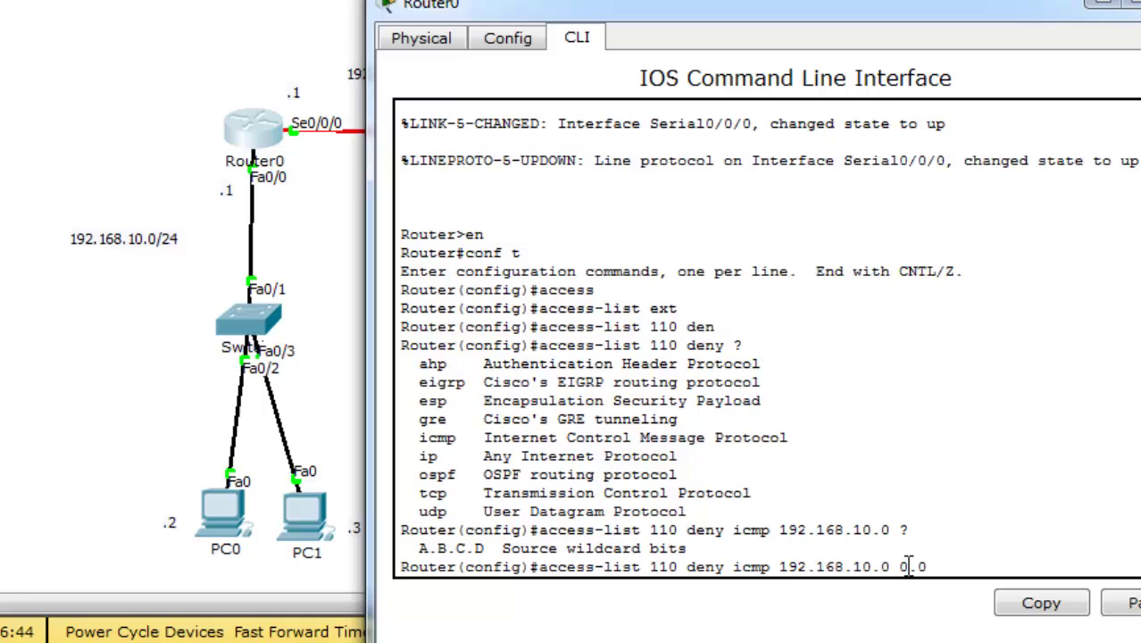
{"action": "type", "text": ".0.255"}
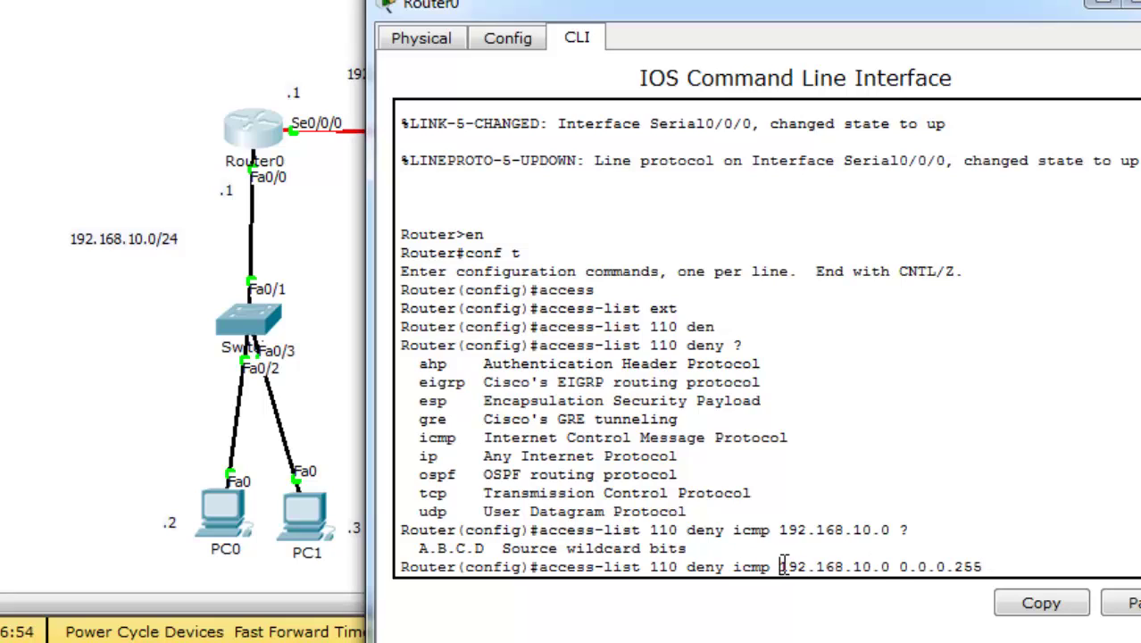
{"action": "left_click_drag", "start_coordinate": [782, 566], "coordinate": [988, 565]}
{"action": "left_click", "coordinate": [988, 566]}
{"action": "type", "text": "192.168.30.0"}
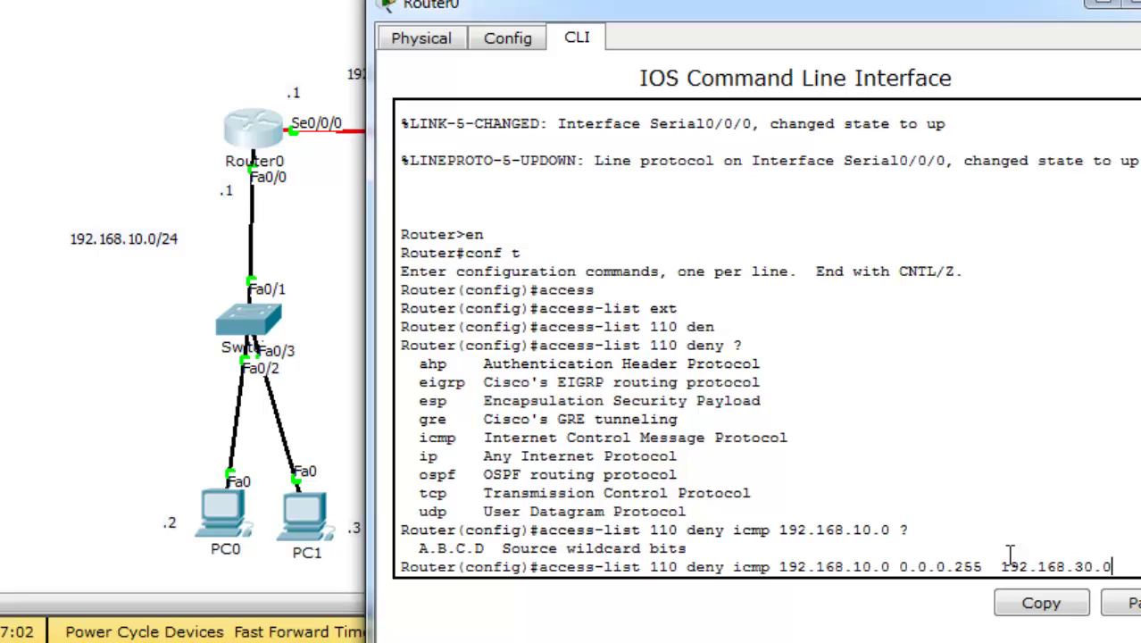
{"action": "type", "text": " 0.0.0"}
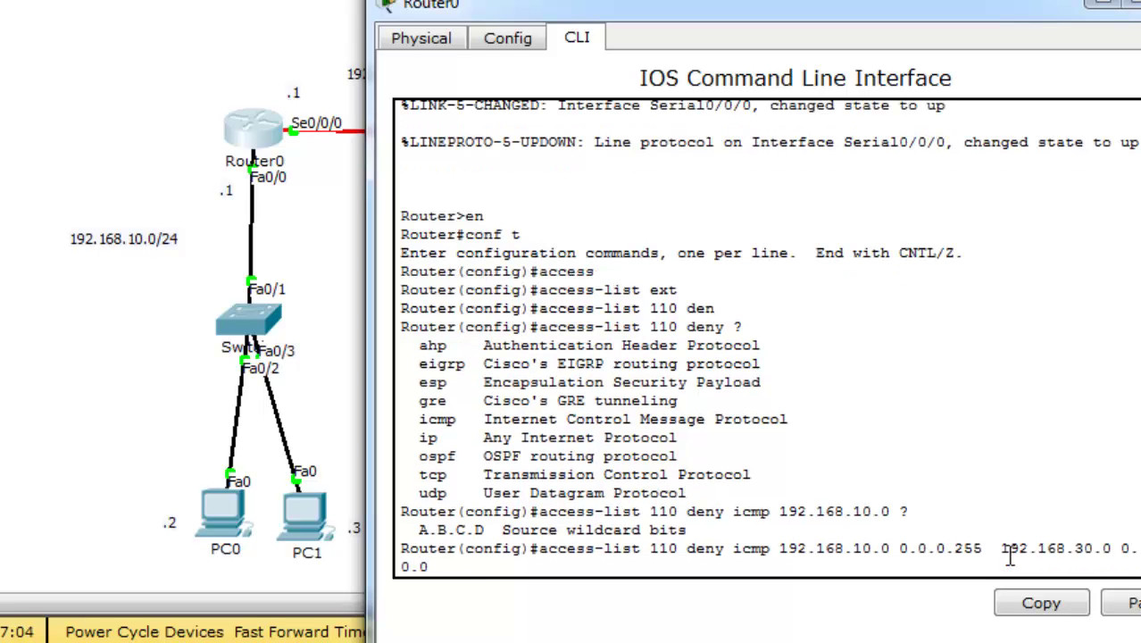
{"action": "type", "text": ".255"}
{"action": "type", "text": "?"}
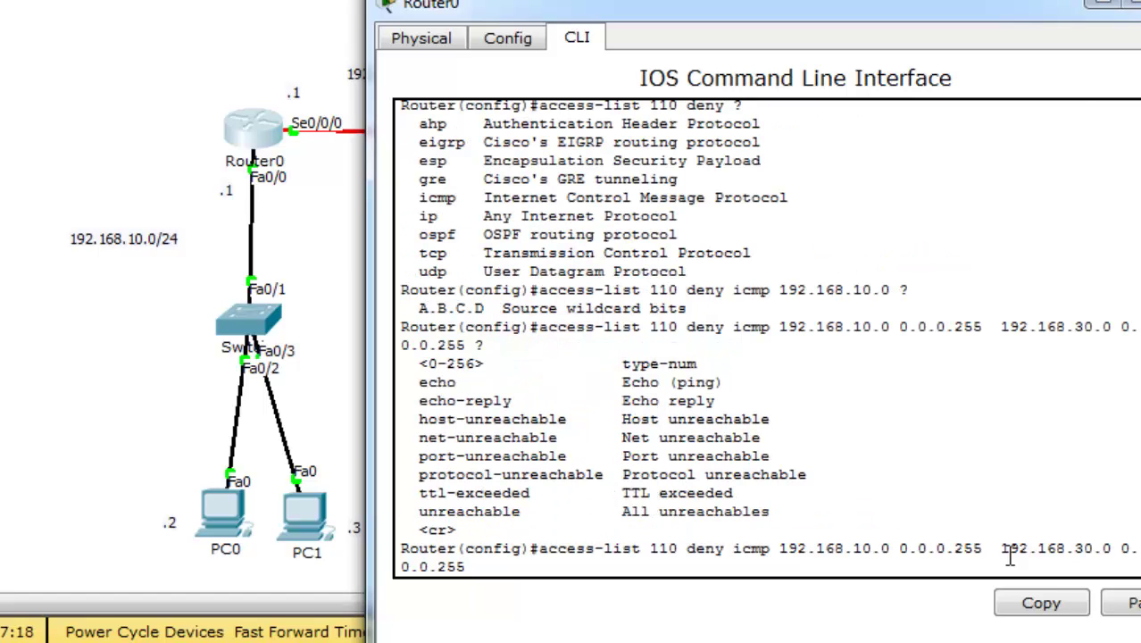
{"action": "type", "text": "echo"}
Review the rule's parts: deny, icmp, source 192.168.10.0 with wildcard, and echo
{"action": "left_click_drag", "start_coordinate": [785, 548], "coordinate": [890, 560]}
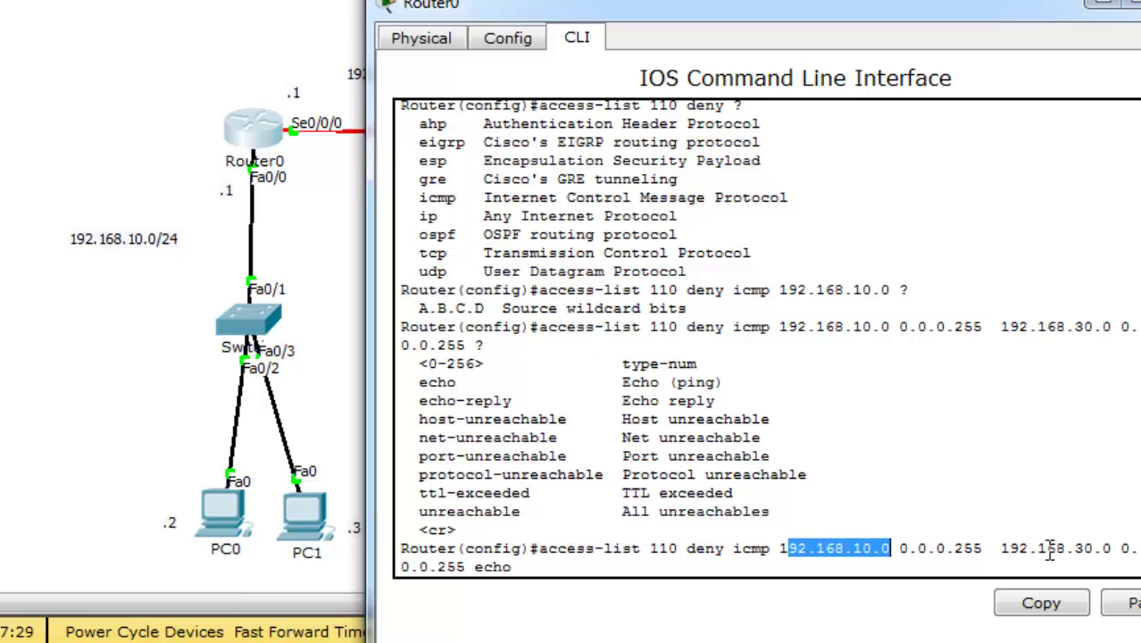
{"action": "double_click", "coordinate": [502, 564]}
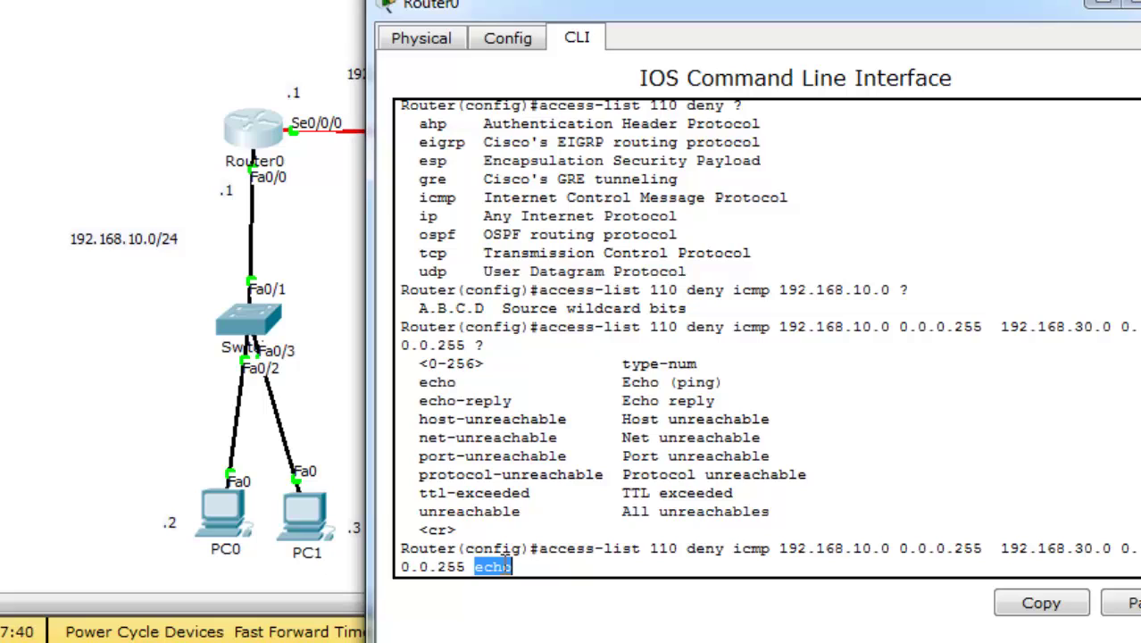
{"action": "left_click_drag", "start_coordinate": [540, 548], "coordinate": [545, 564]}
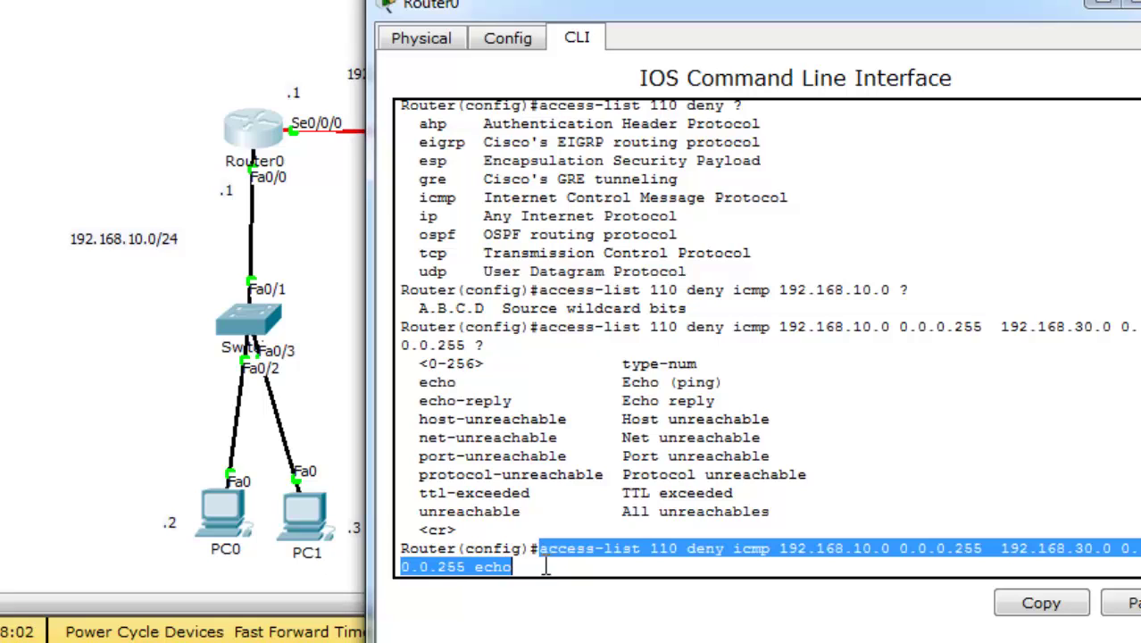
{"action": "left_click_drag", "start_coordinate": [779, 548], "coordinate": [981, 548]}
{"action": "double_click", "coordinate": [705, 548]}
{"action": "left_click_drag", "start_coordinate": [786, 551], "coordinate": [981, 548]}
{"action": "left_click_drag", "start_coordinate": [734, 548], "coordinate": [771, 553]}
{"action": "double_click", "coordinate": [493, 566]}
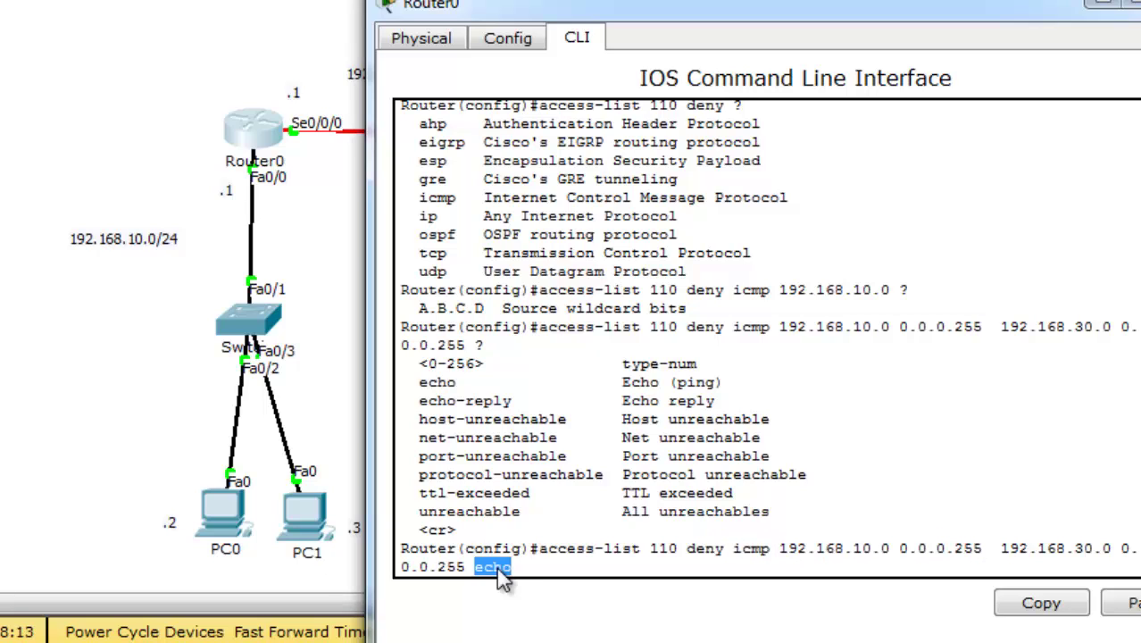
{"action": "left_click", "coordinate": [482, 566]}
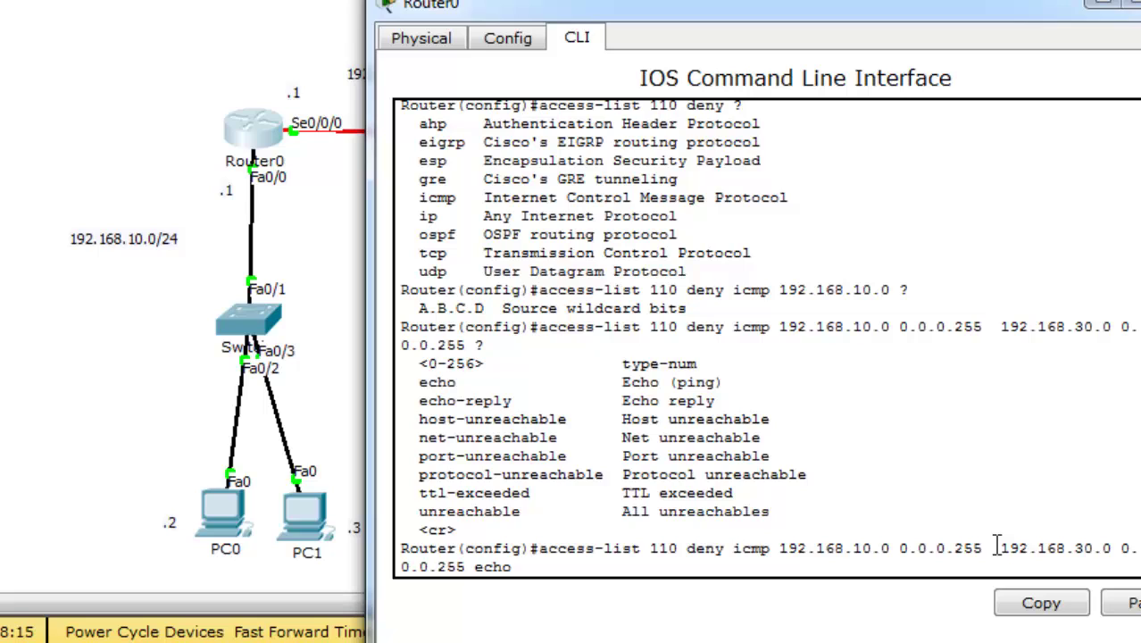
{"action": "left_click_drag", "start_coordinate": [998, 548], "coordinate": [512, 565]}
Submit the deny rule, then enter access-list 110 permit ip any any
{"action": "key", "text": "Return"}
{"action": "type", "text": "access"}
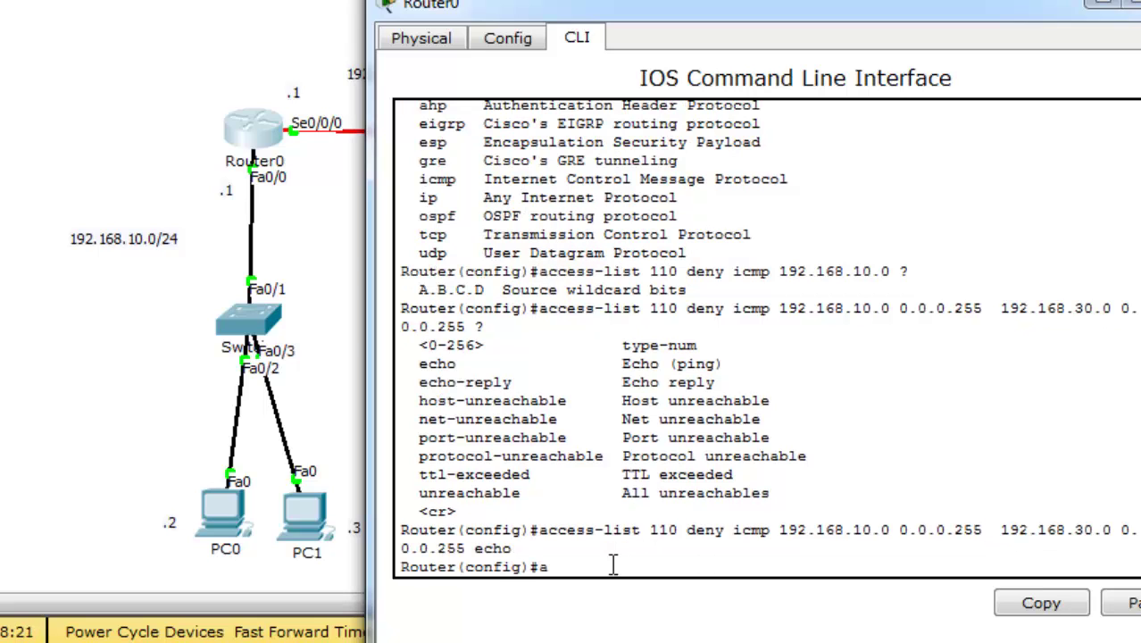
{"action": "key", "text": "Tab"}
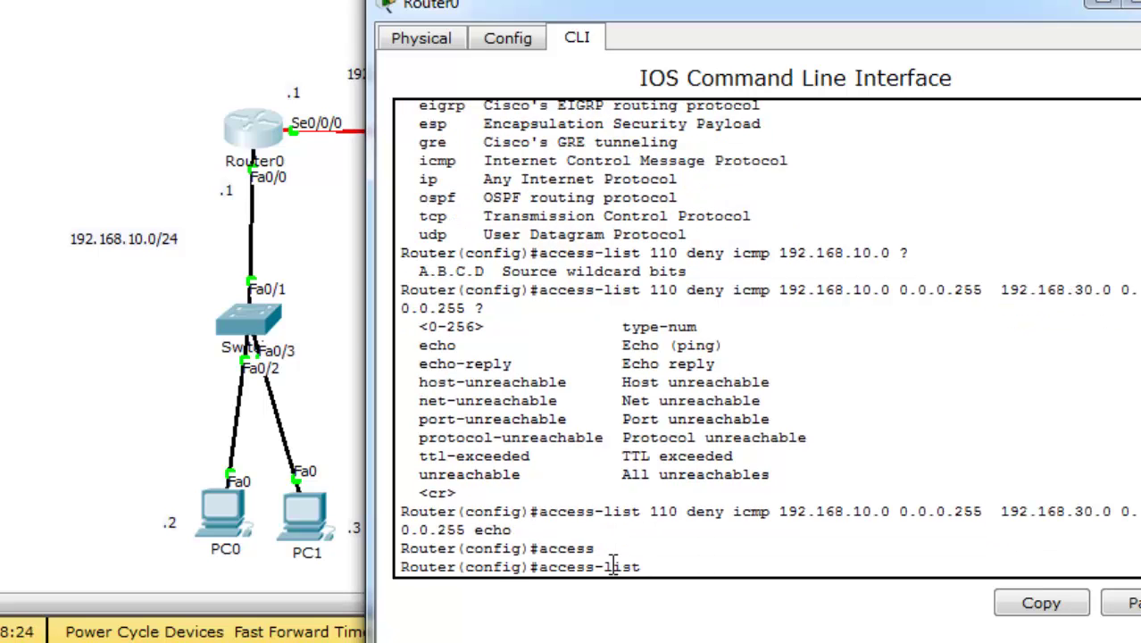
{"action": "type", "text": "110 permit"}
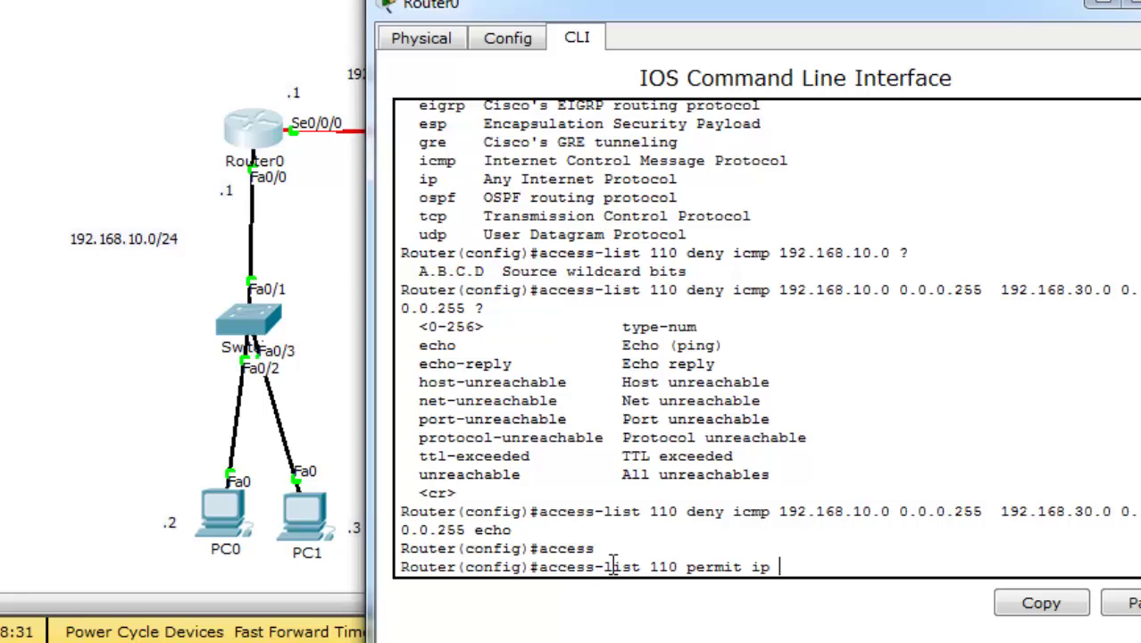
{"action": "type", "text": "ip any any"}
{"action": "key", "text": "Return"}
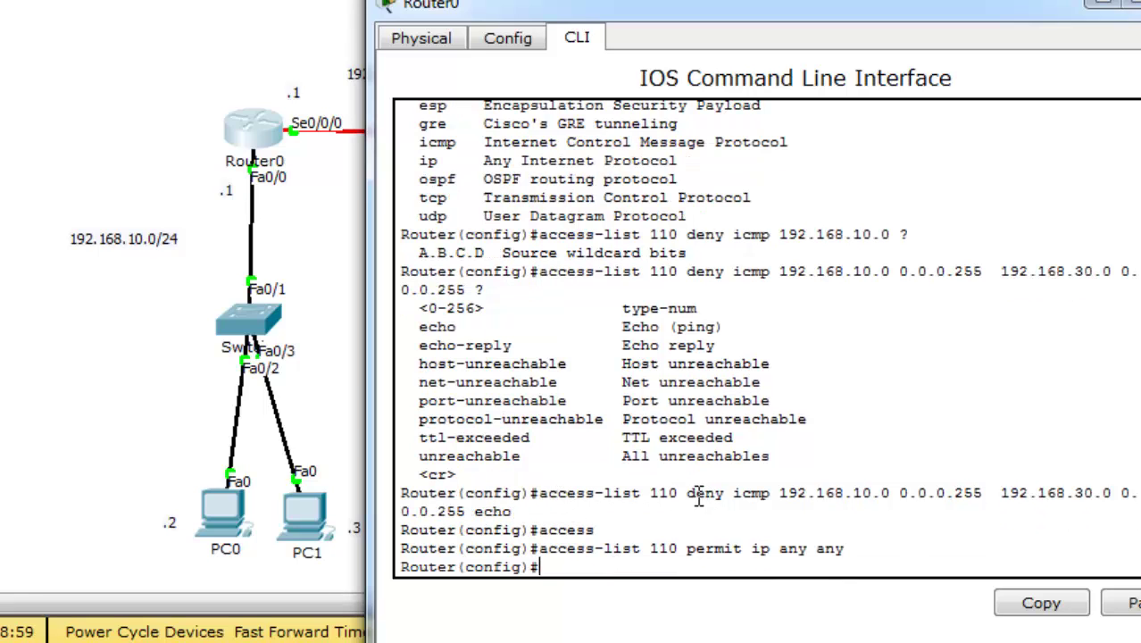
Review the deny echo rule and the new permit rule on screen
{"action": "left_click_drag", "start_coordinate": [686, 493], "coordinate": [510, 511]}
{"action": "left_click", "coordinate": [512, 511]}
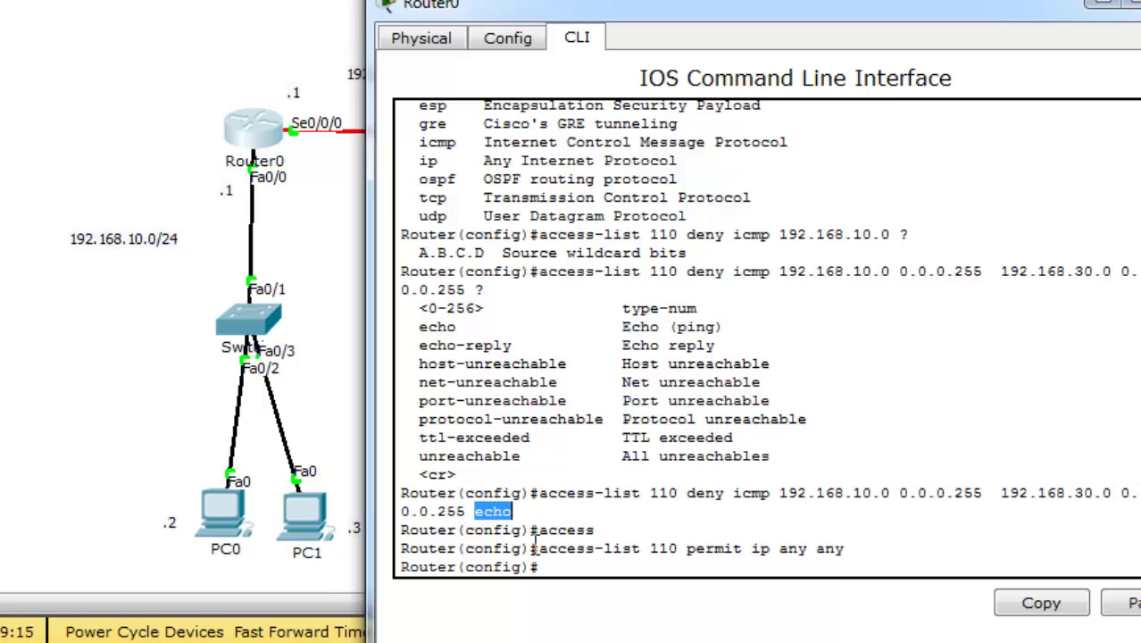
{"action": "left_click", "coordinate": [603, 548]}
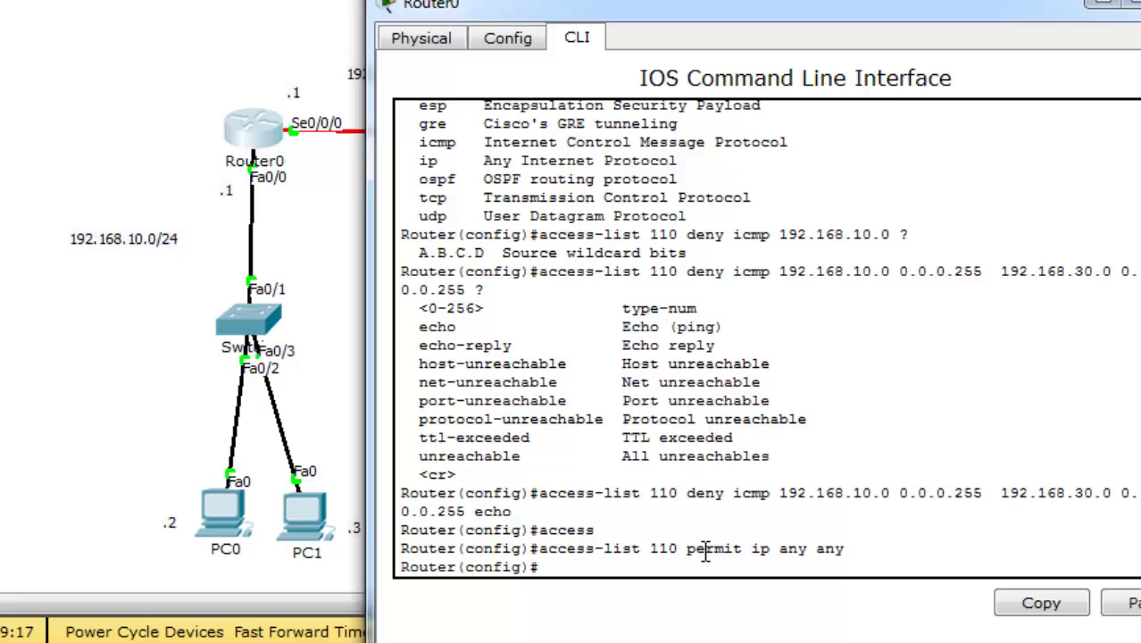
{"action": "left_click_drag", "start_coordinate": [687, 548], "coordinate": [850, 553]}
{"action": "left_click", "coordinate": [741, 564]}
Enter int f0/0 and apply ip access-group 110 in
{"action": "type", "text": "int f0/0"}
{"action": "key", "text": "Return"}
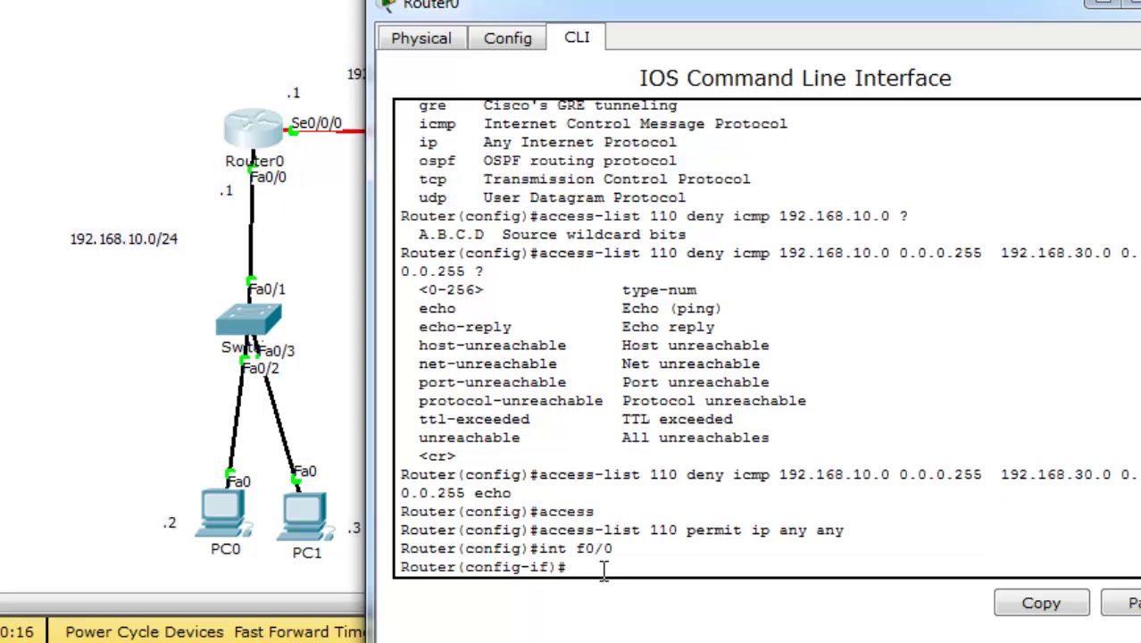
{"action": "type", "text": "ip access"}
{"action": "key", "text": "Tab"}
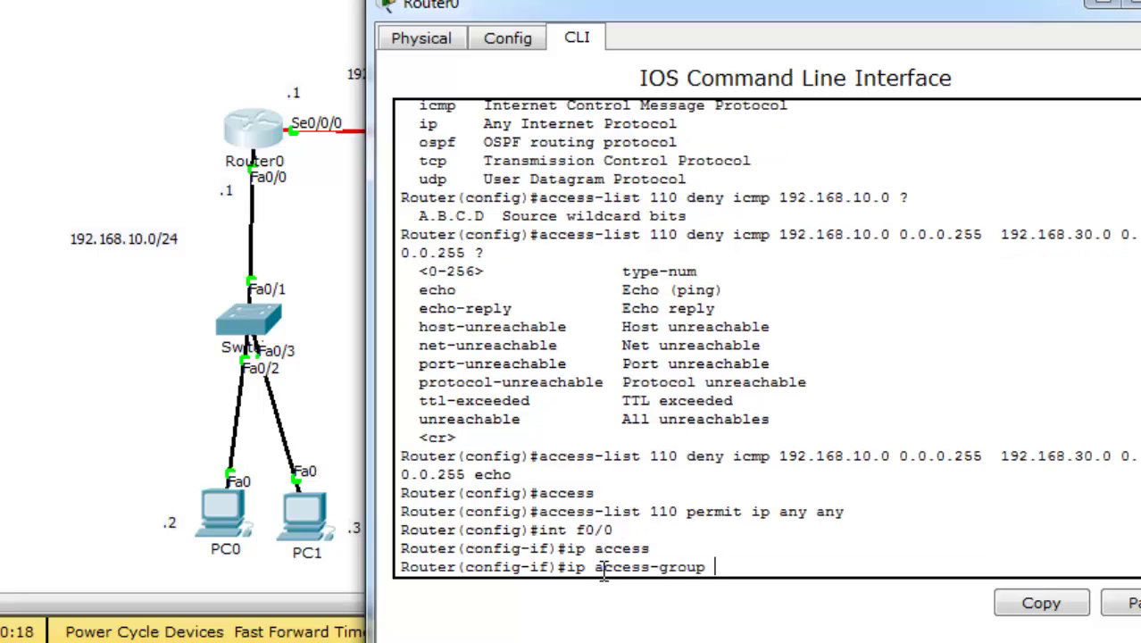
{"action": "type", "text": "110 in"}
{"action": "left_click_drag", "start_coordinate": [751, 566], "coordinate": [792, 566]}
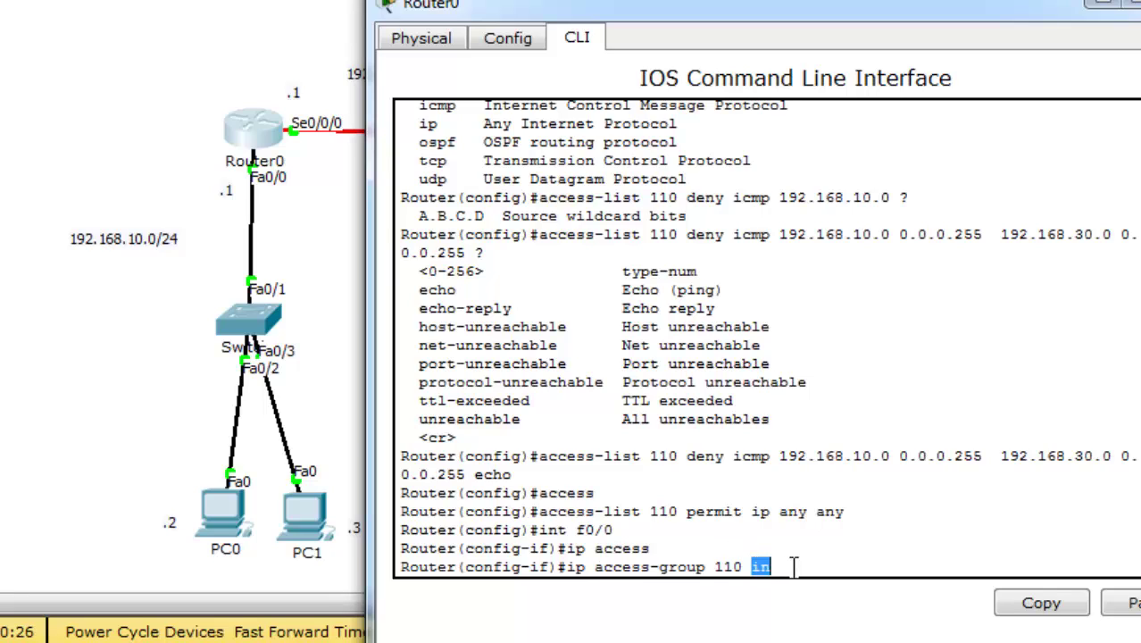
{"action": "left_click", "coordinate": [793, 566]}
{"action": "left_click", "coordinate": [774, 566]}
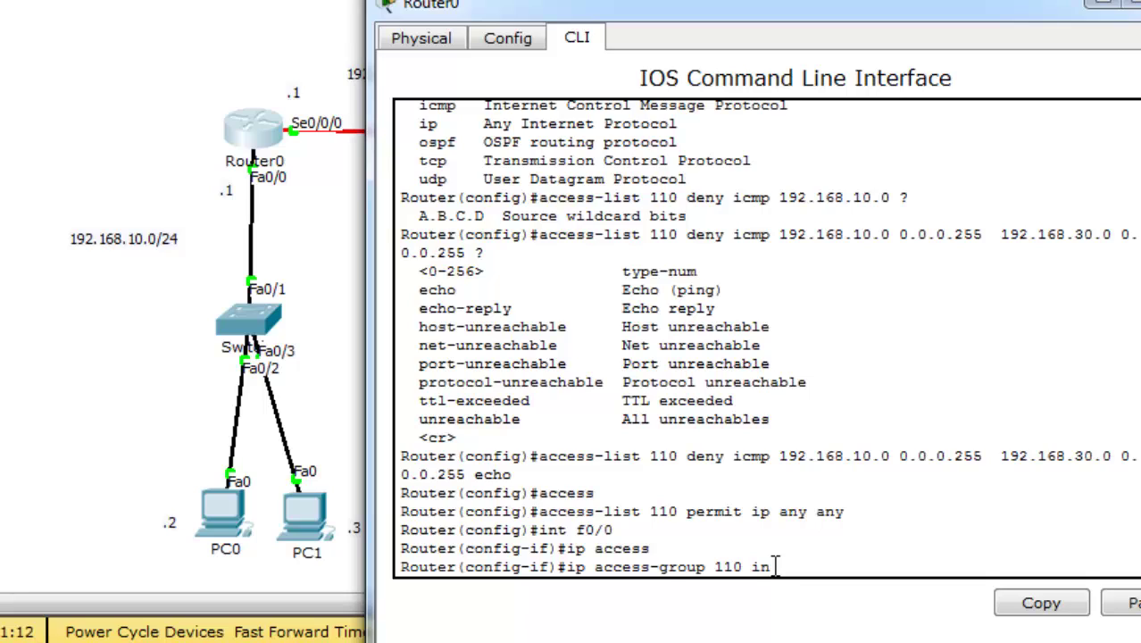
{"action": "left_click_drag", "start_coordinate": [668, 566], "coordinate": [734, 565]}
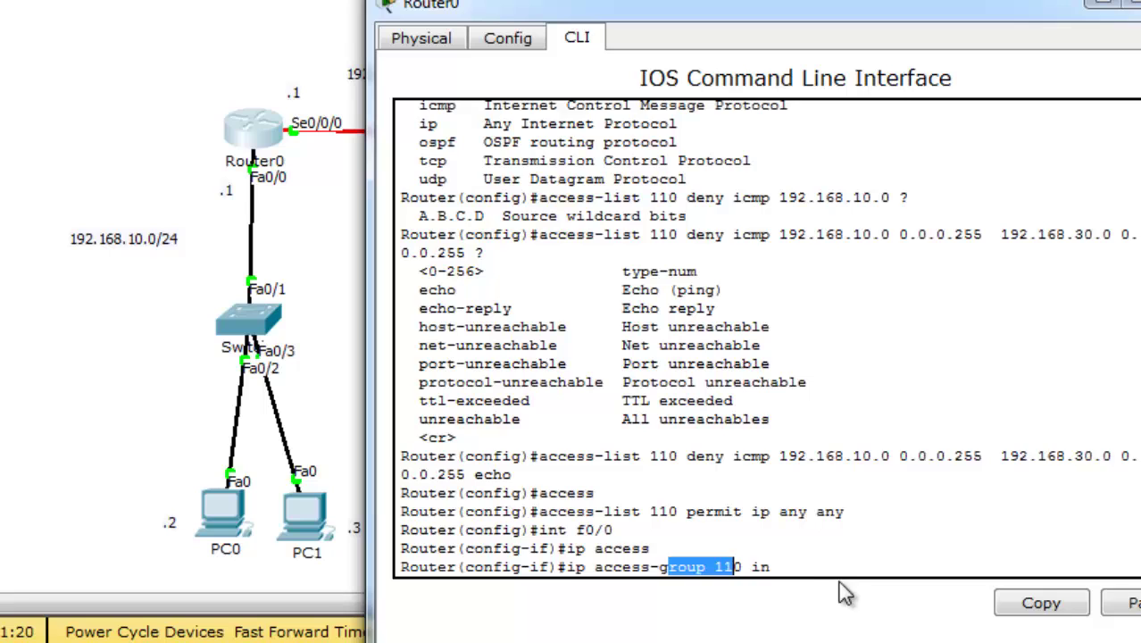
{"action": "key", "text": "Return"}
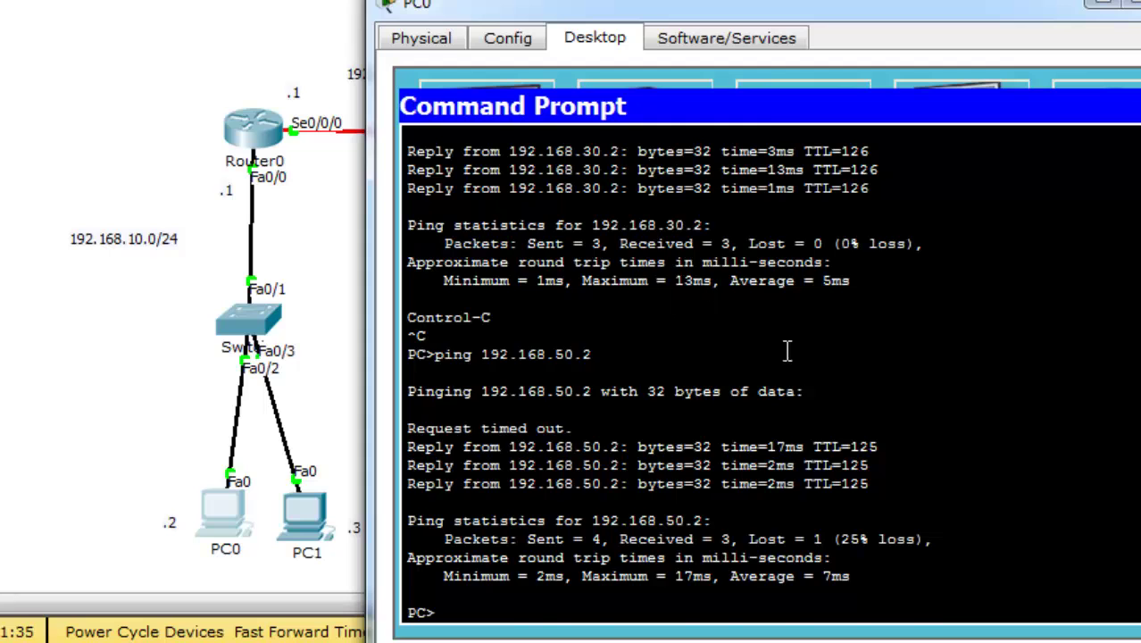
Review PC0's earlier successful ping output to 192.168.30.2
{"action": "scroll", "coordinate": [791, 354], "scroll_direction": "up", "scroll_amount": 2}
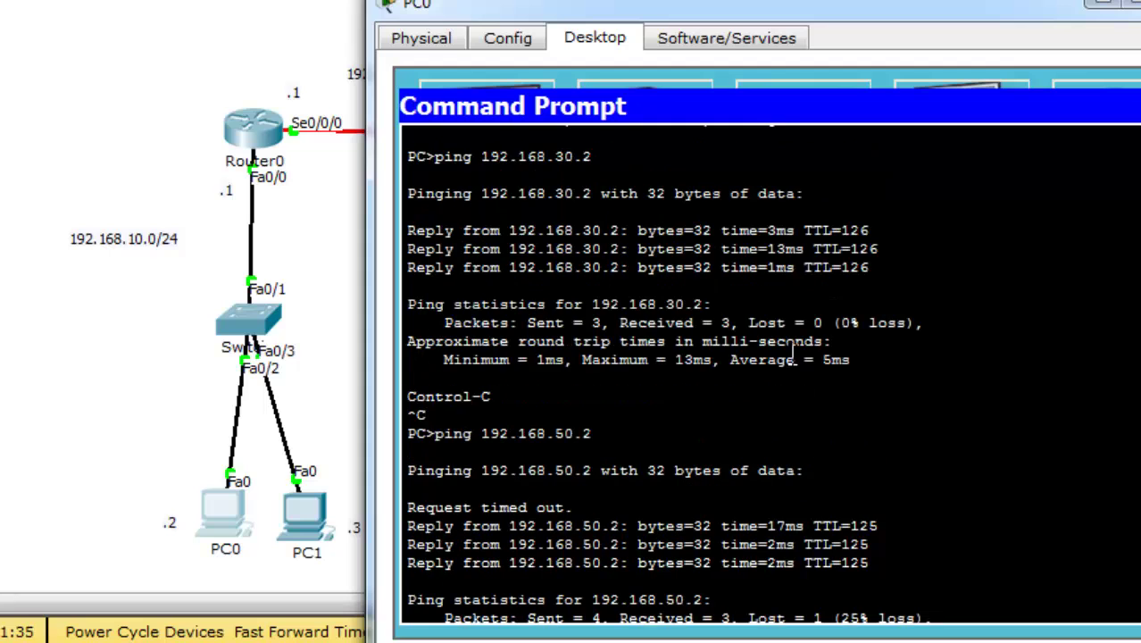
{"action": "left_click_drag", "start_coordinate": [482, 157], "coordinate": [684, 359]}
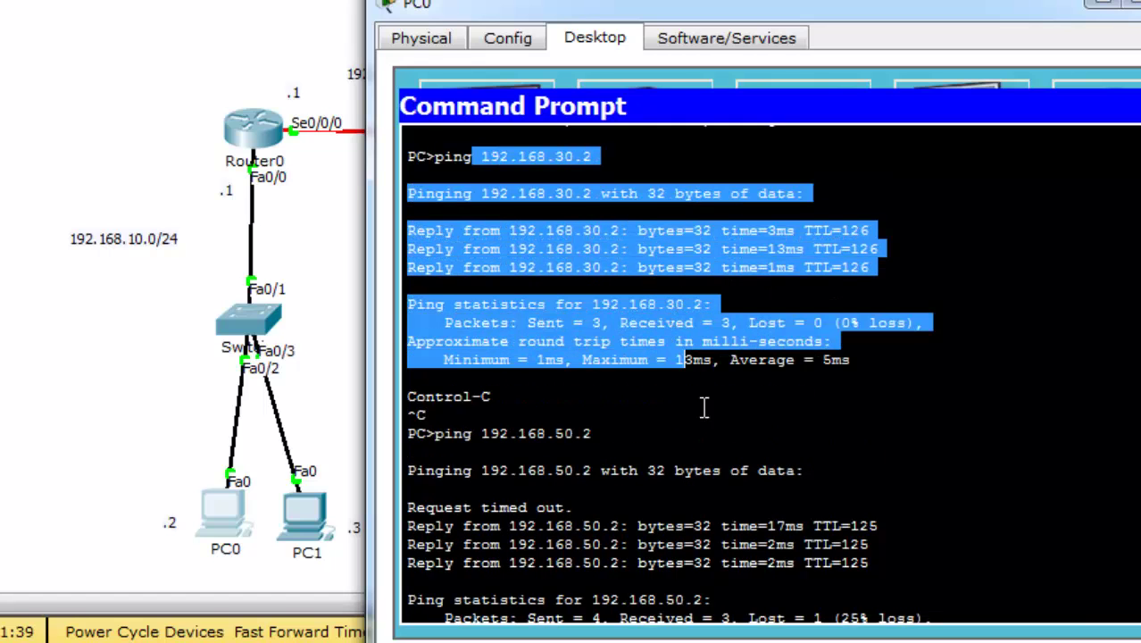
{"action": "scroll", "coordinate": [713, 446], "scroll_direction": "down", "scroll_amount": 2}
{"action": "left_click_drag", "start_coordinate": [528, 358], "coordinate": [721, 539]}
{"action": "left_click", "coordinate": [648, 568]}
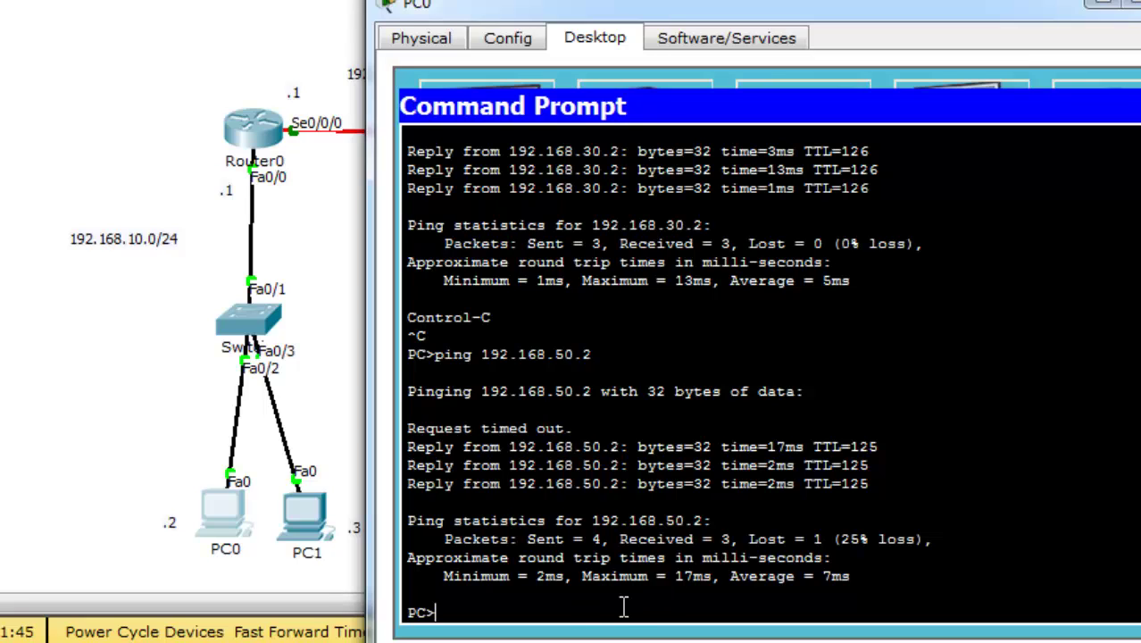
Ping 192.168.30.2, now destination unreachable, then rerun ping 192.168.50.2, which still replies
{"action": "type", "text": "ping 192.168."}
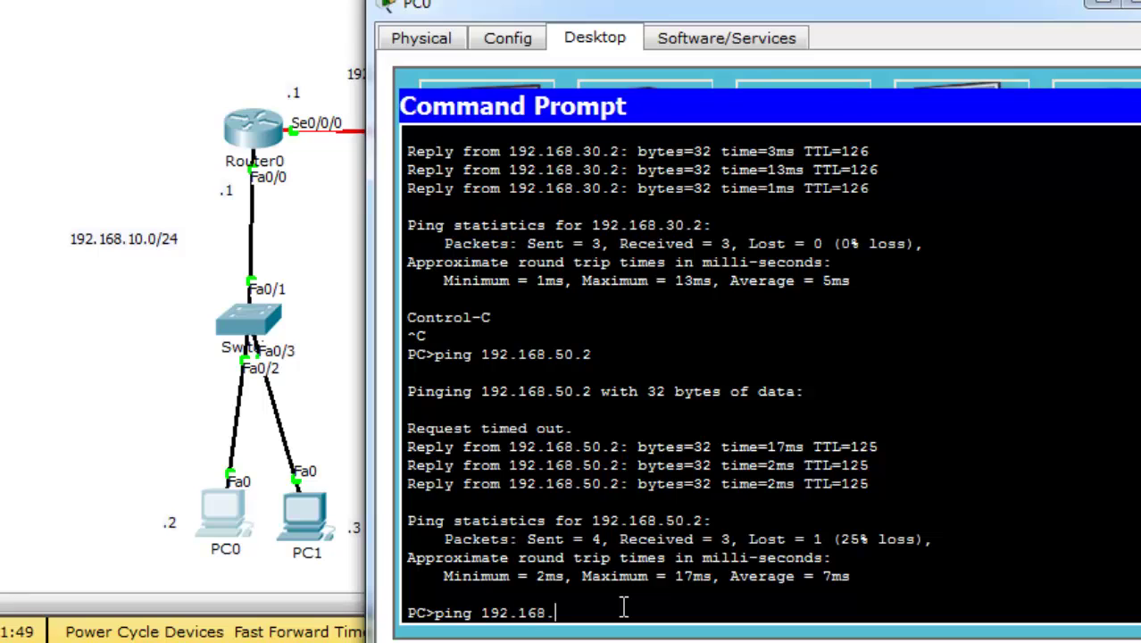
{"action": "type", "text": "30.2"}
{"action": "key", "text": "Return"}
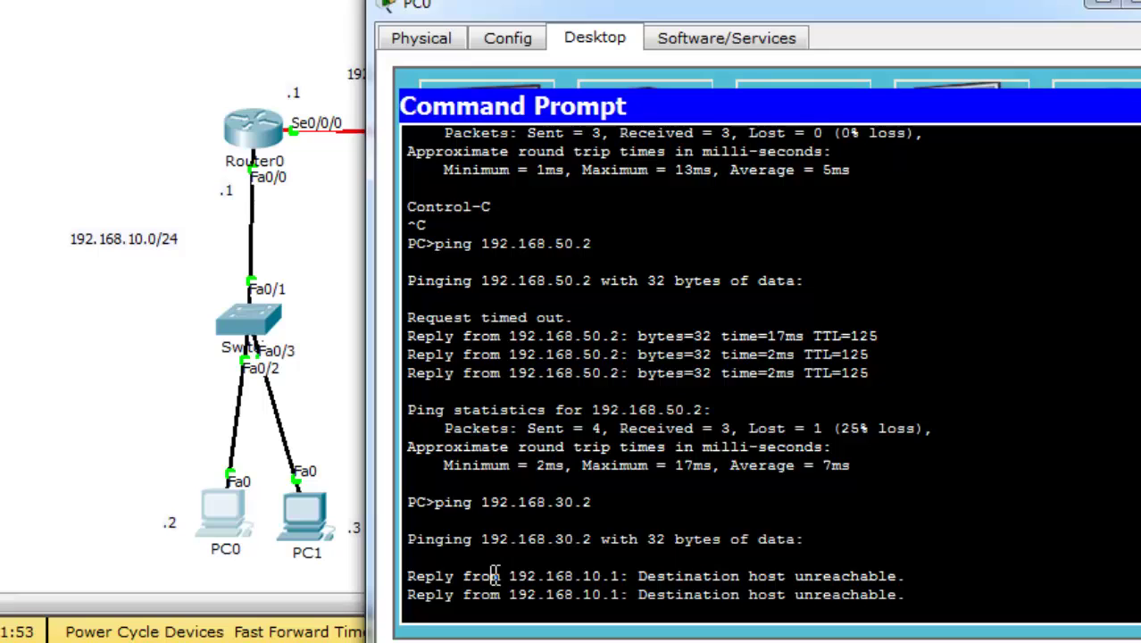
{"action": "left_click_drag", "start_coordinate": [493, 576], "coordinate": [688, 490]}
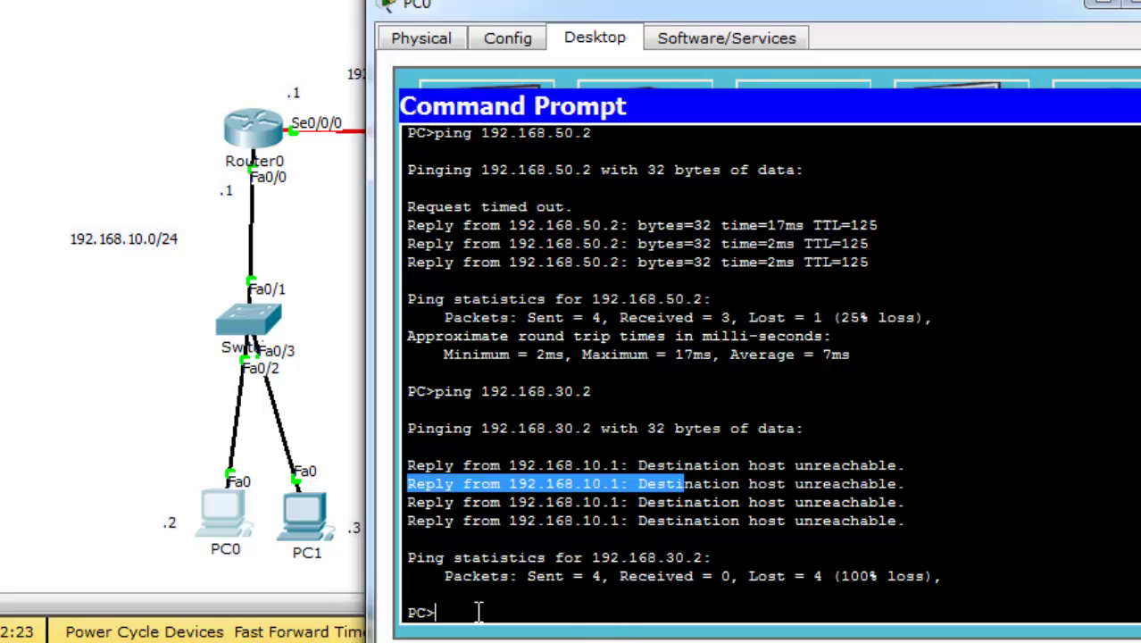
{"action": "key", "text": "Up"}
{"action": "key", "text": "Up"}
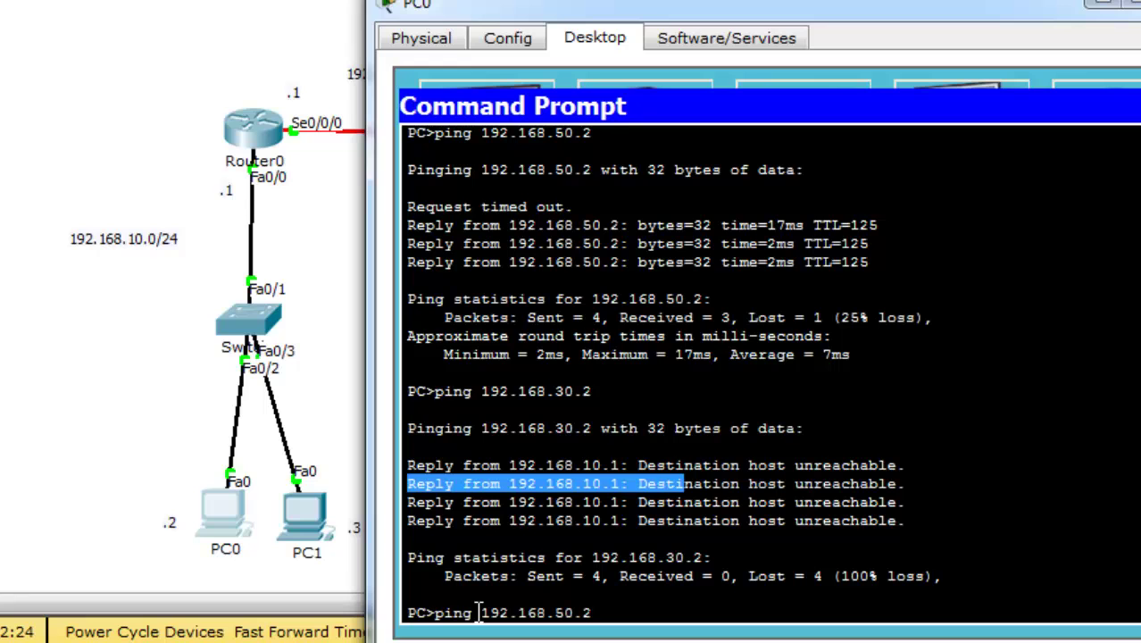
{"action": "key", "text": "Return"}
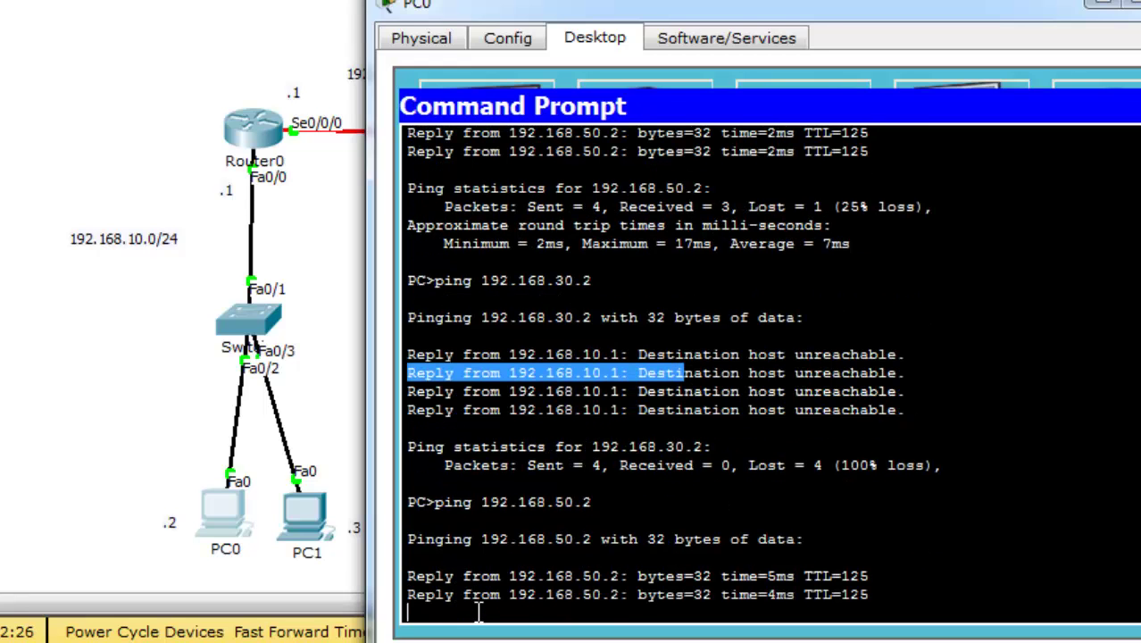